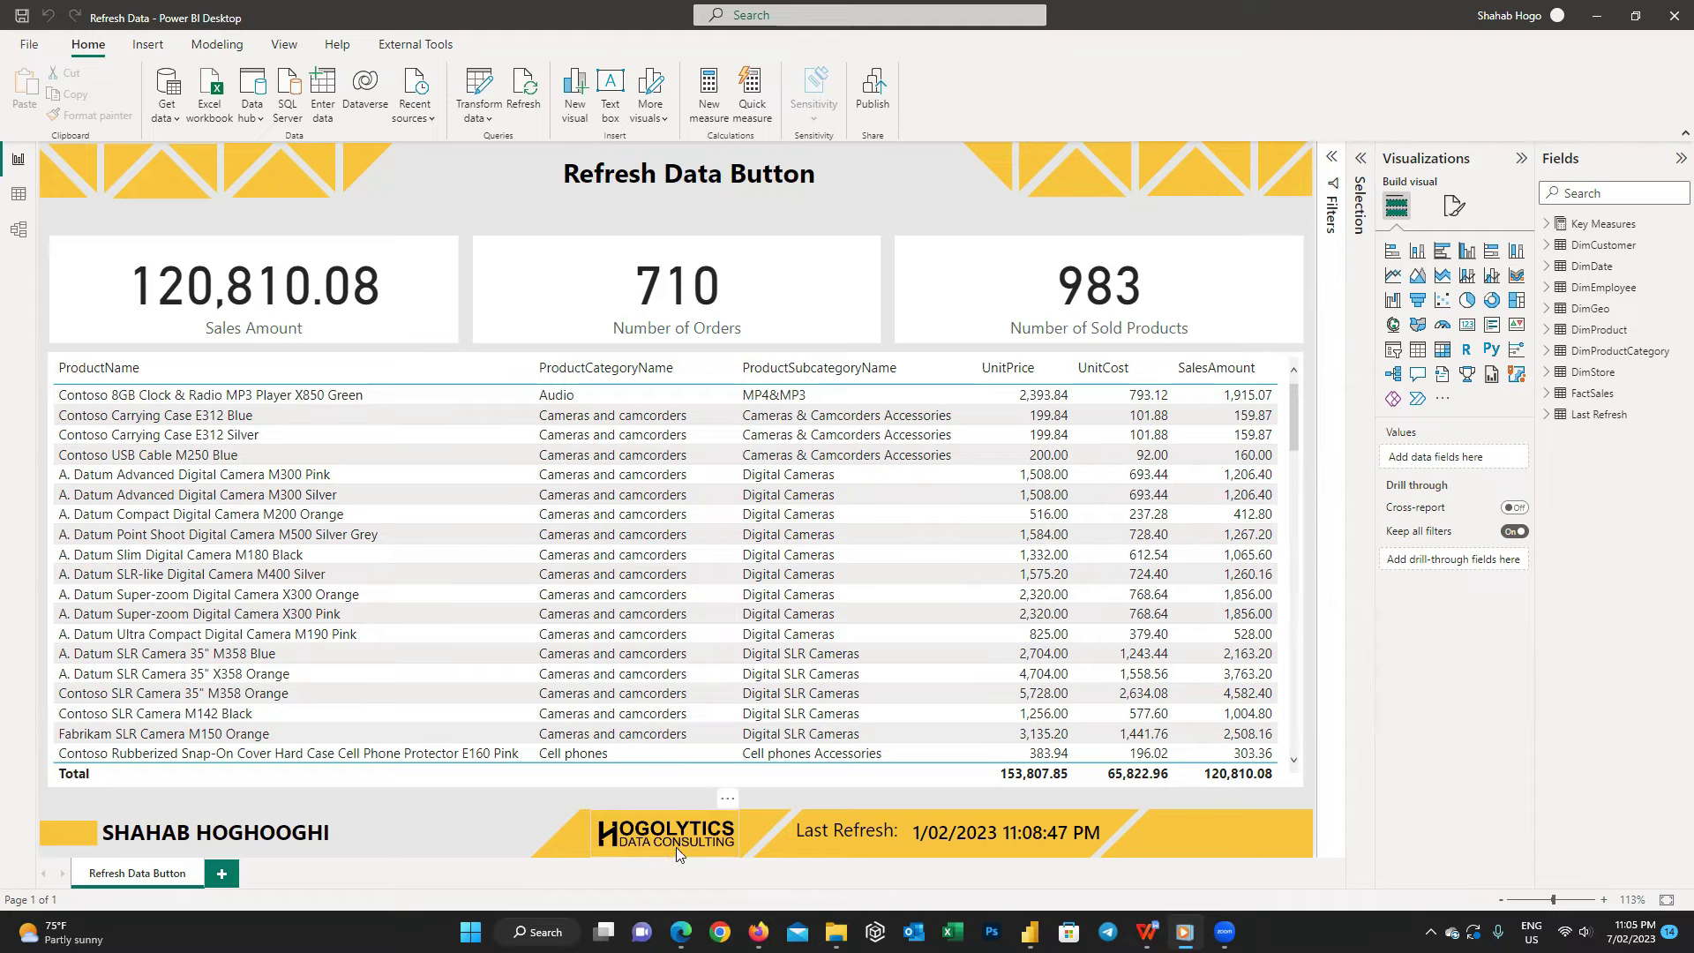
In the browser, browse My workspace and view the Refresh Data dataset's options menu
click(759, 932)
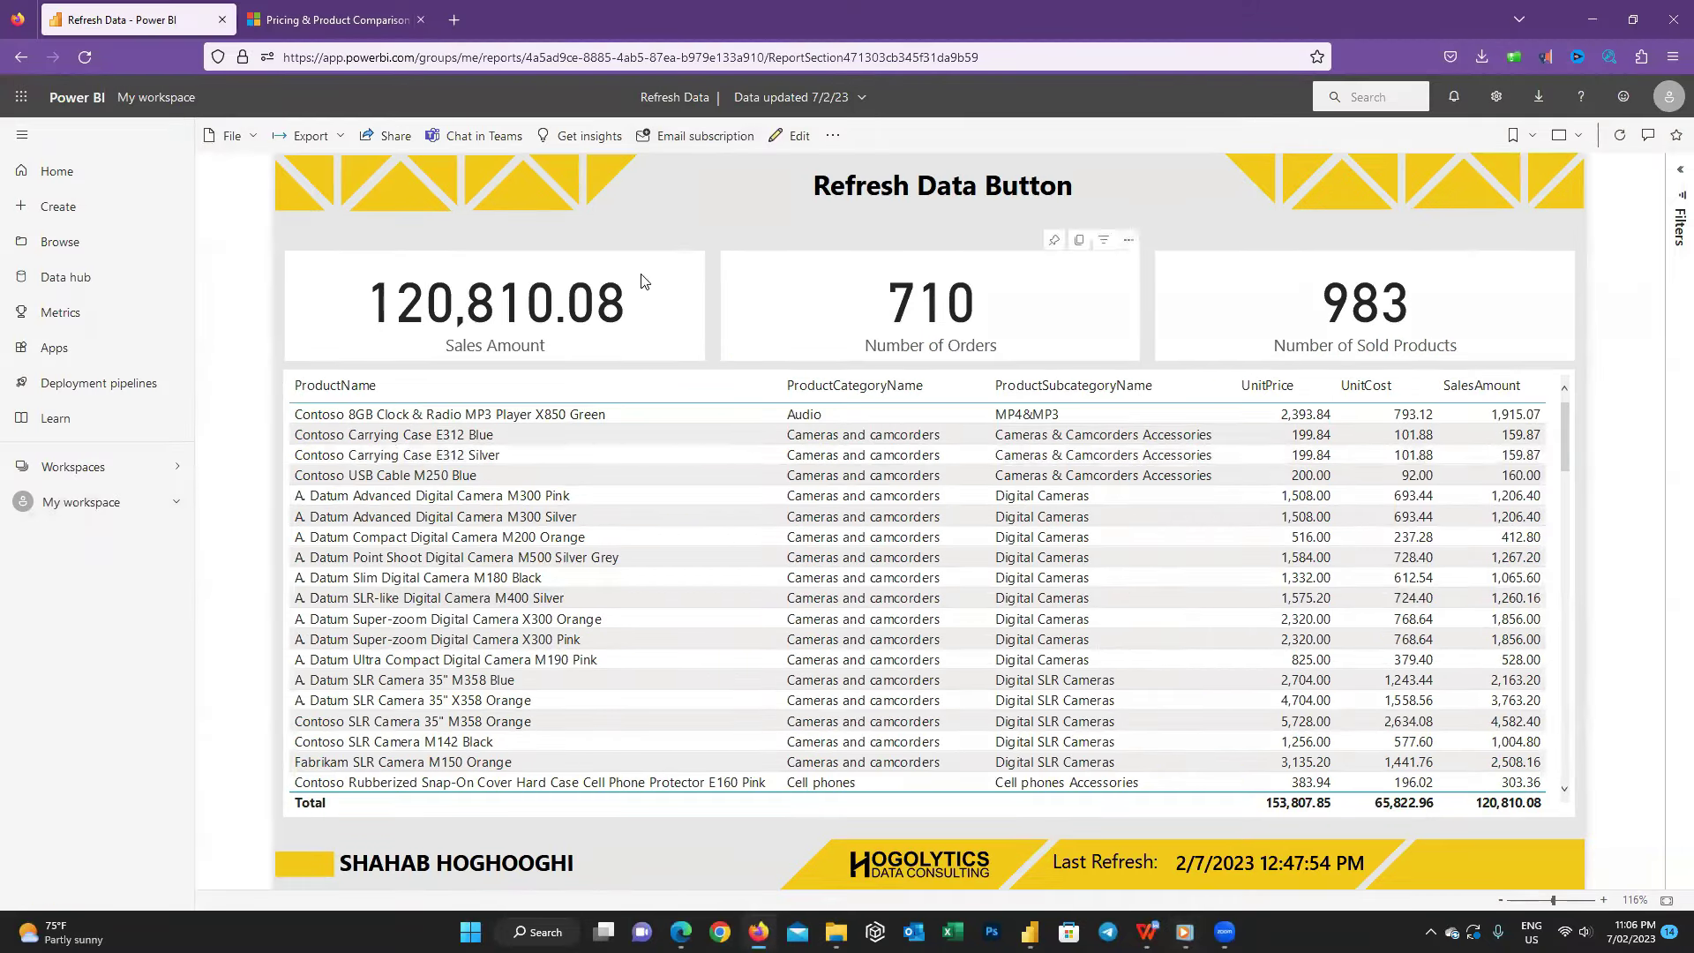
click(68, 504)
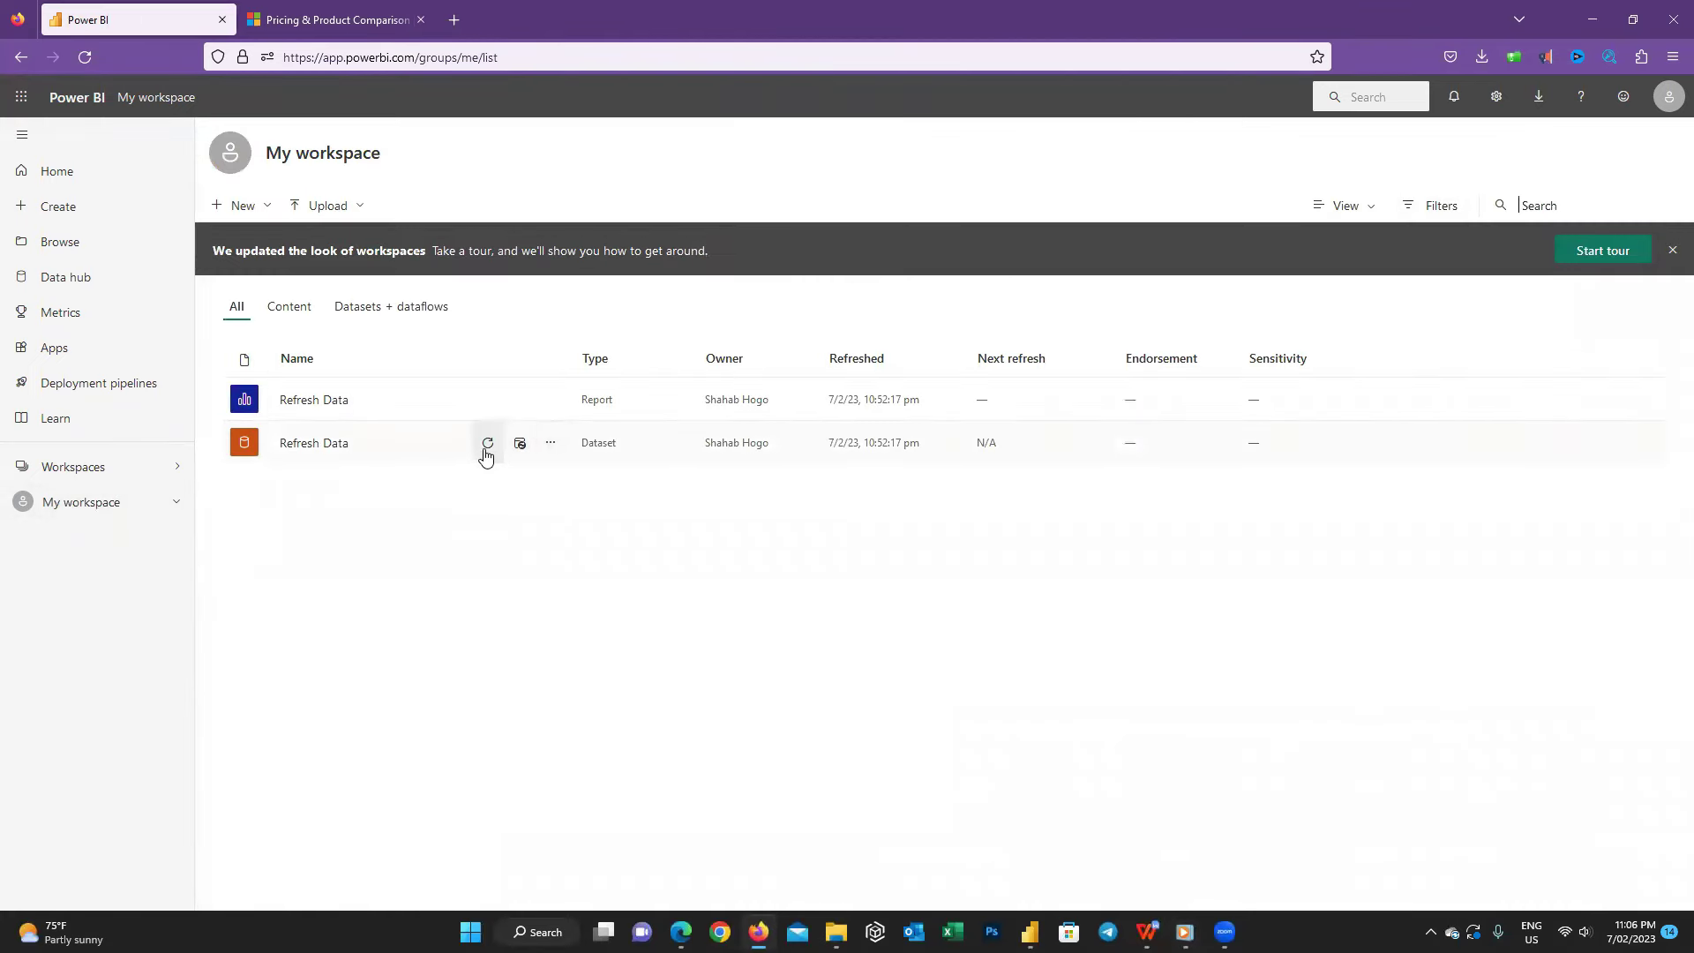
click(550, 442)
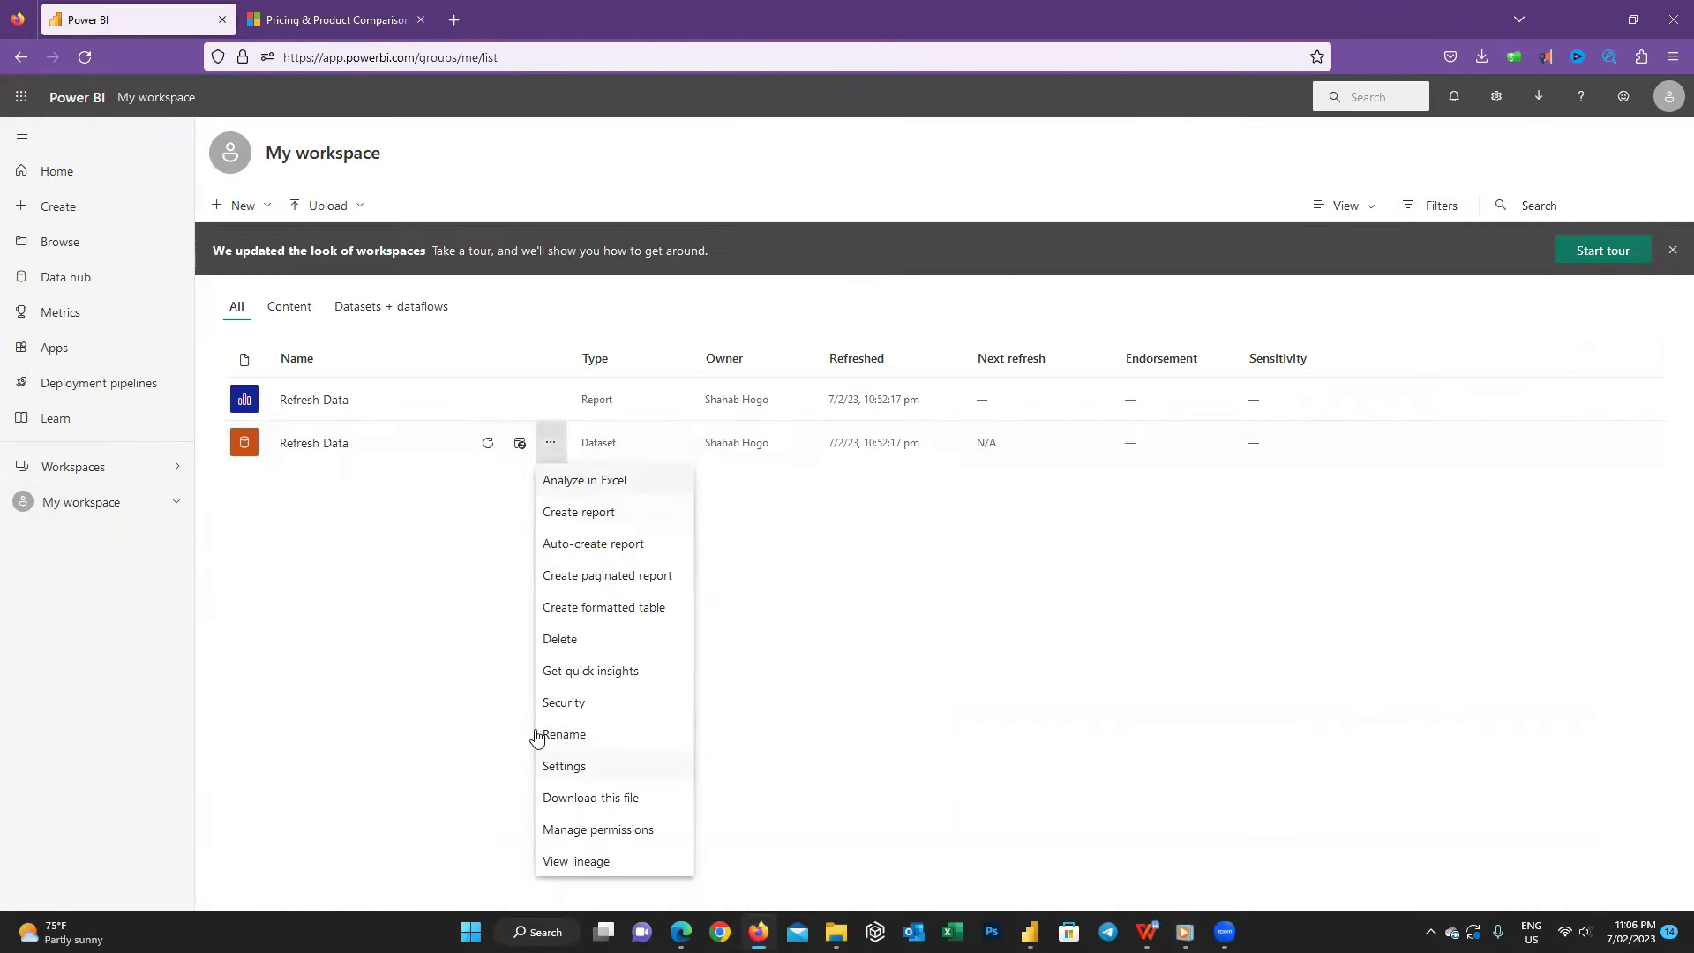
click(458, 510)
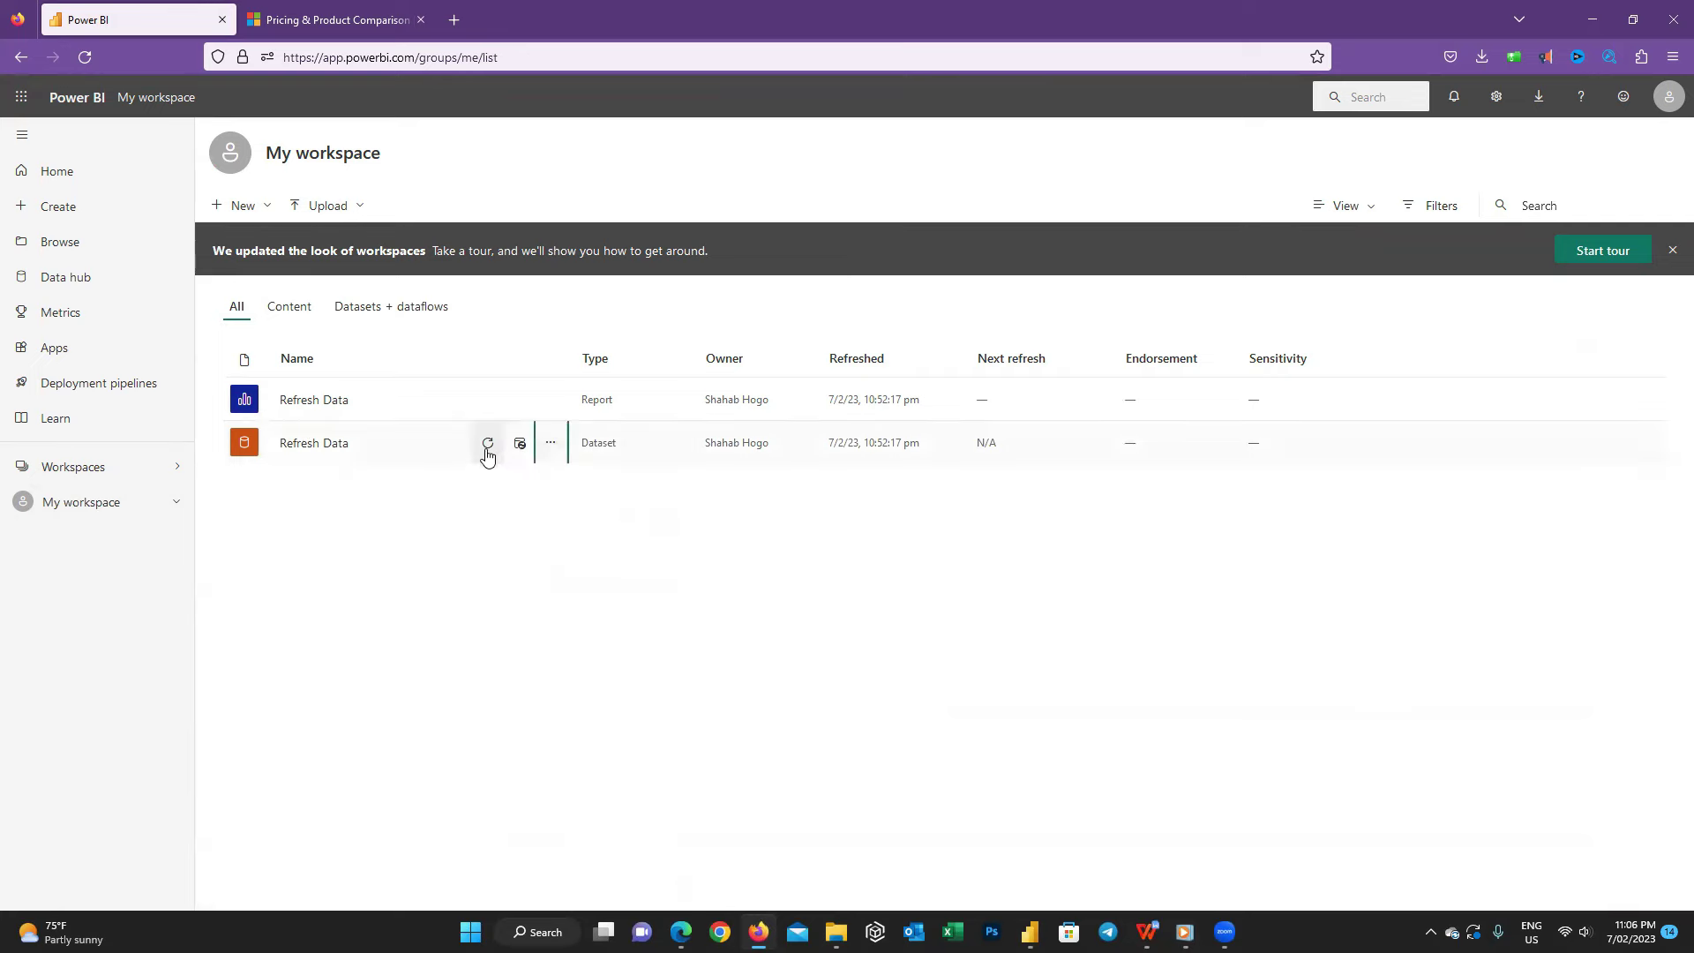
Open the published Refresh Data report, then return to Power BI Desktop
click(62, 500)
click(316, 399)
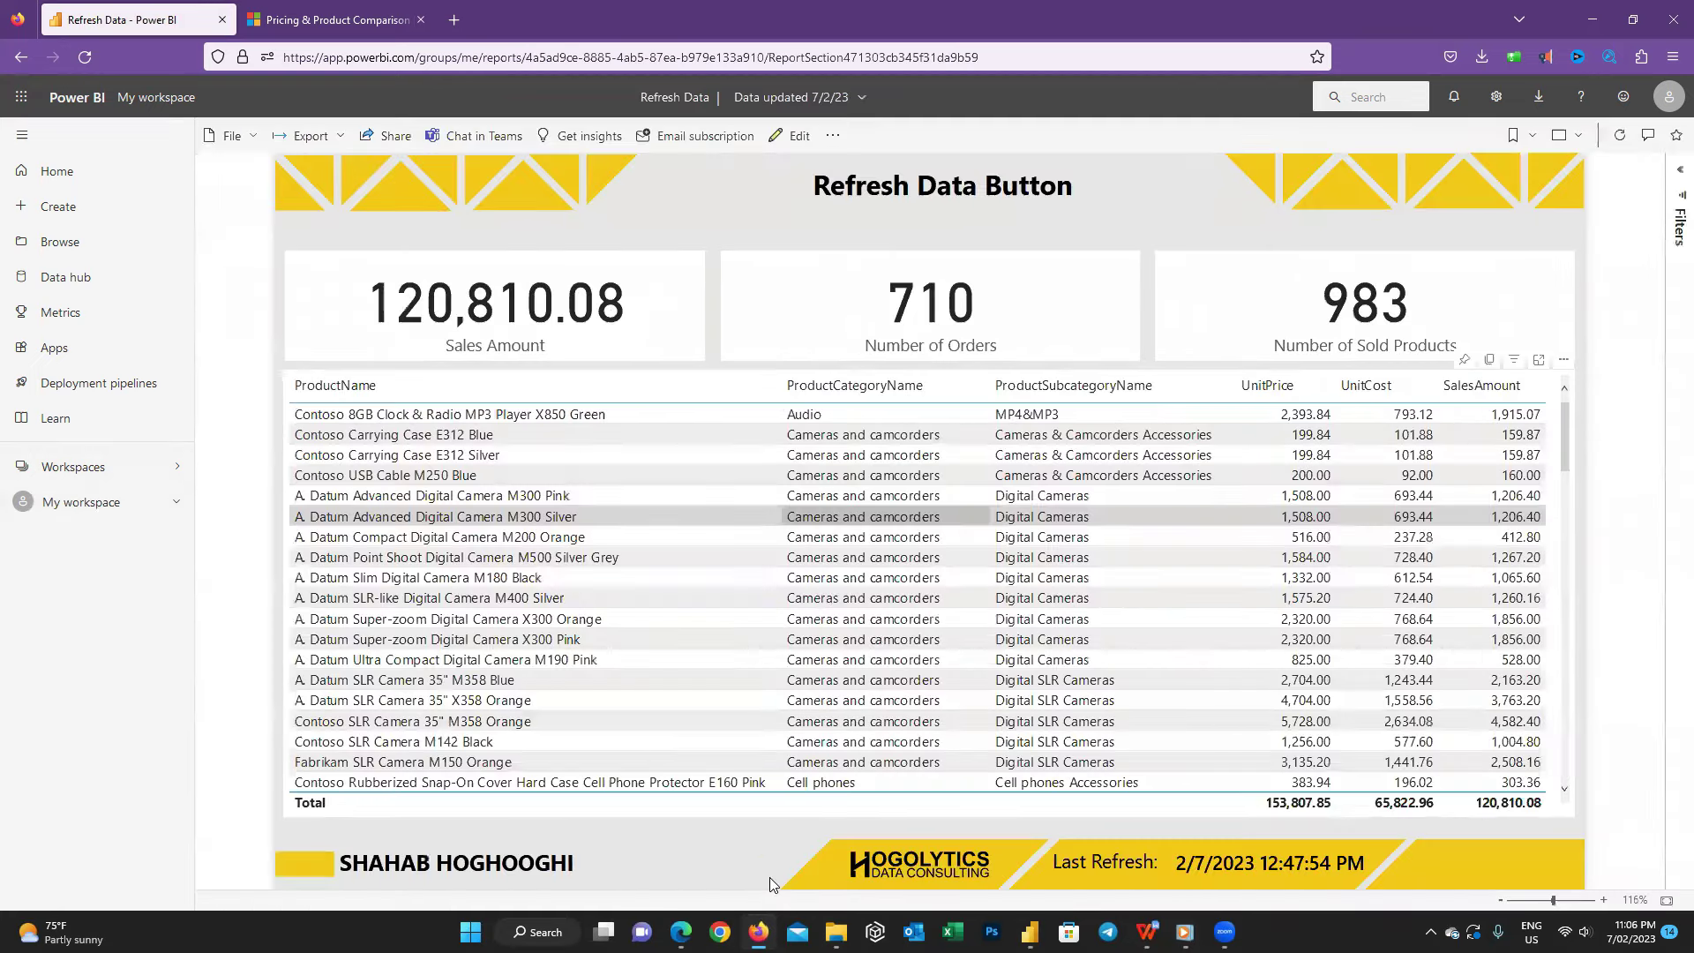
click(1185, 932)
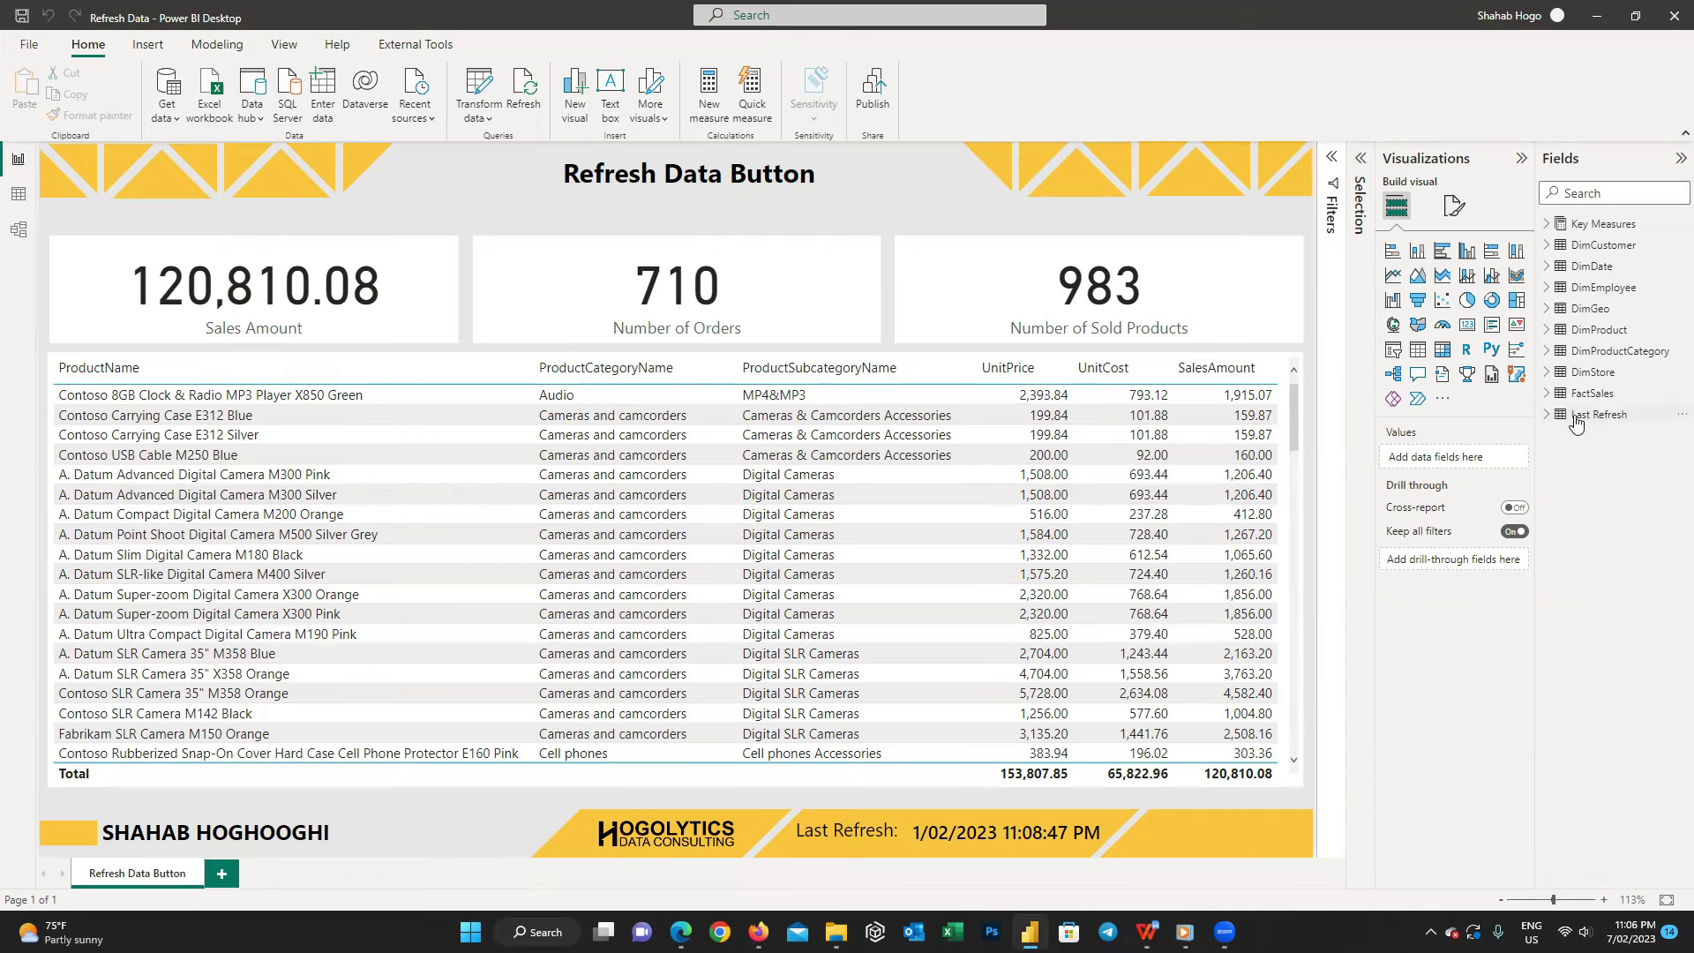
mouse_move(1594, 424)
click(18, 193)
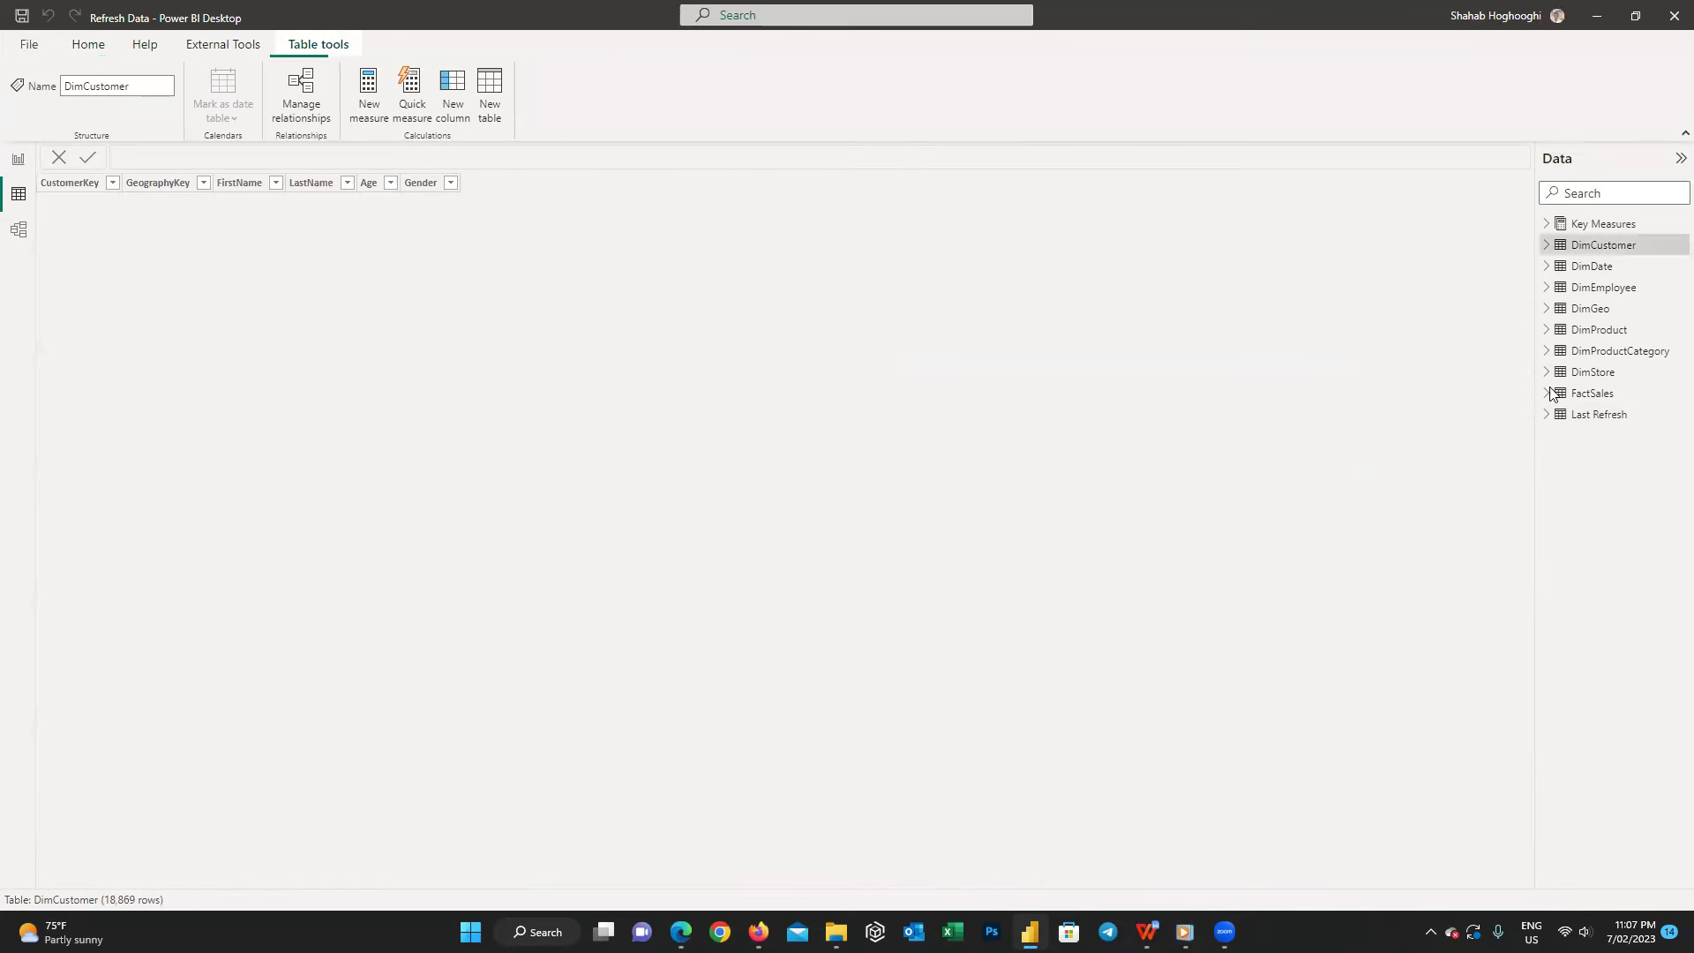
click(1599, 415)
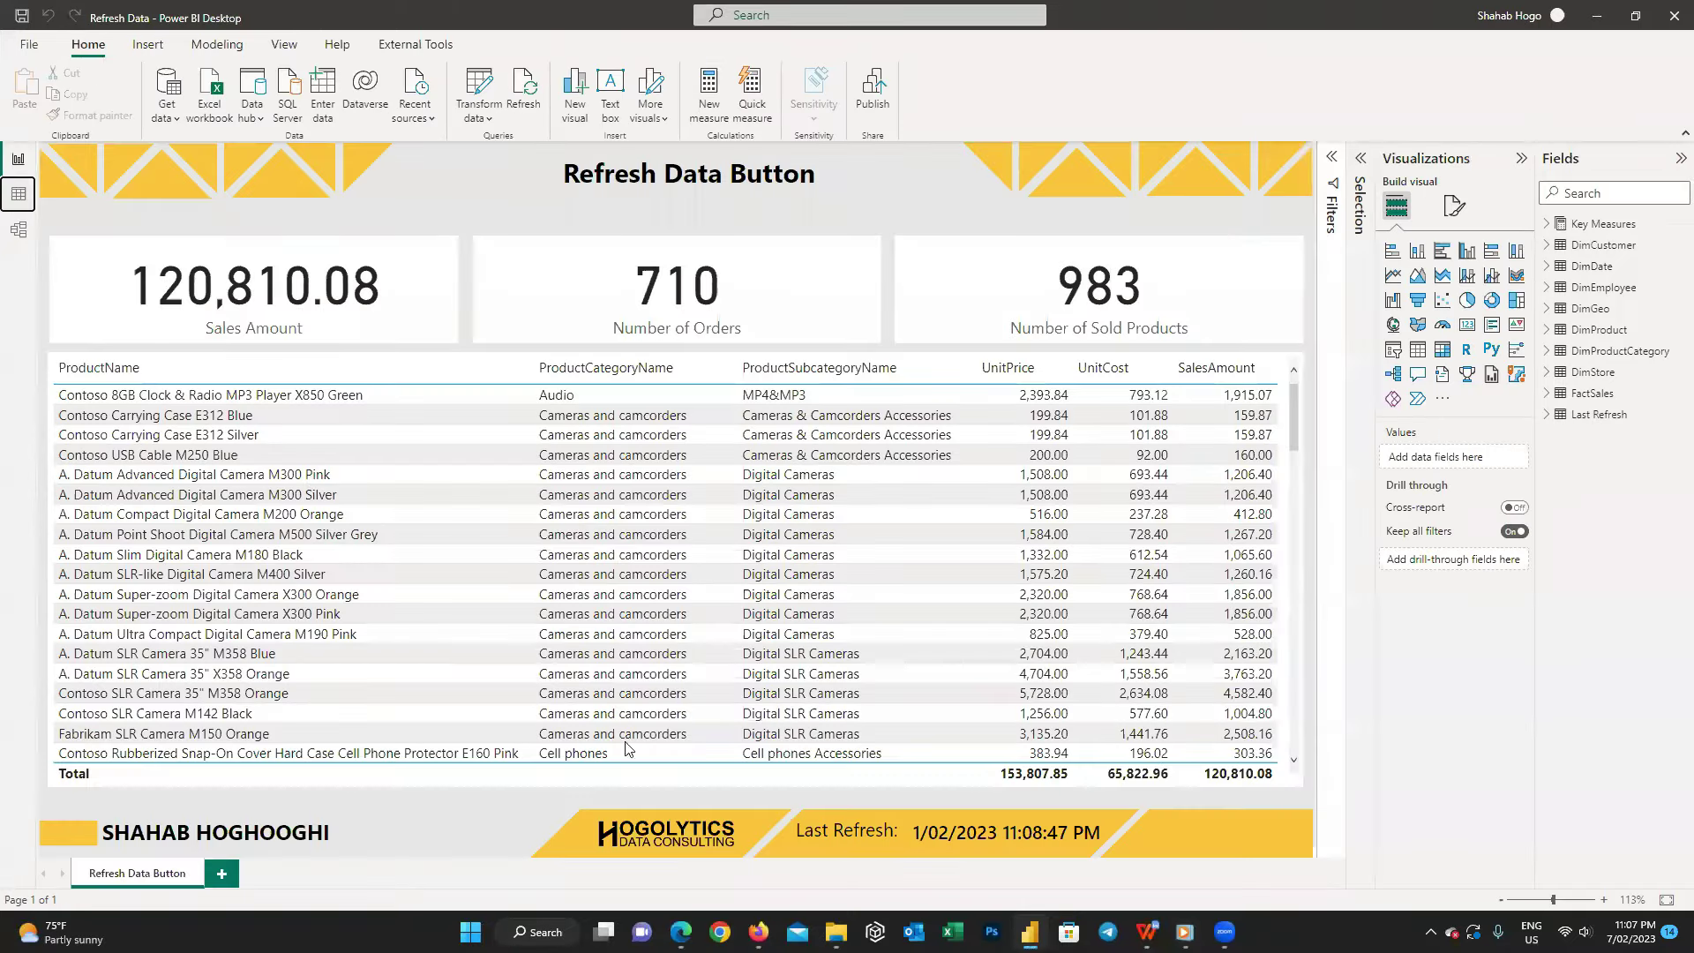
click(18, 161)
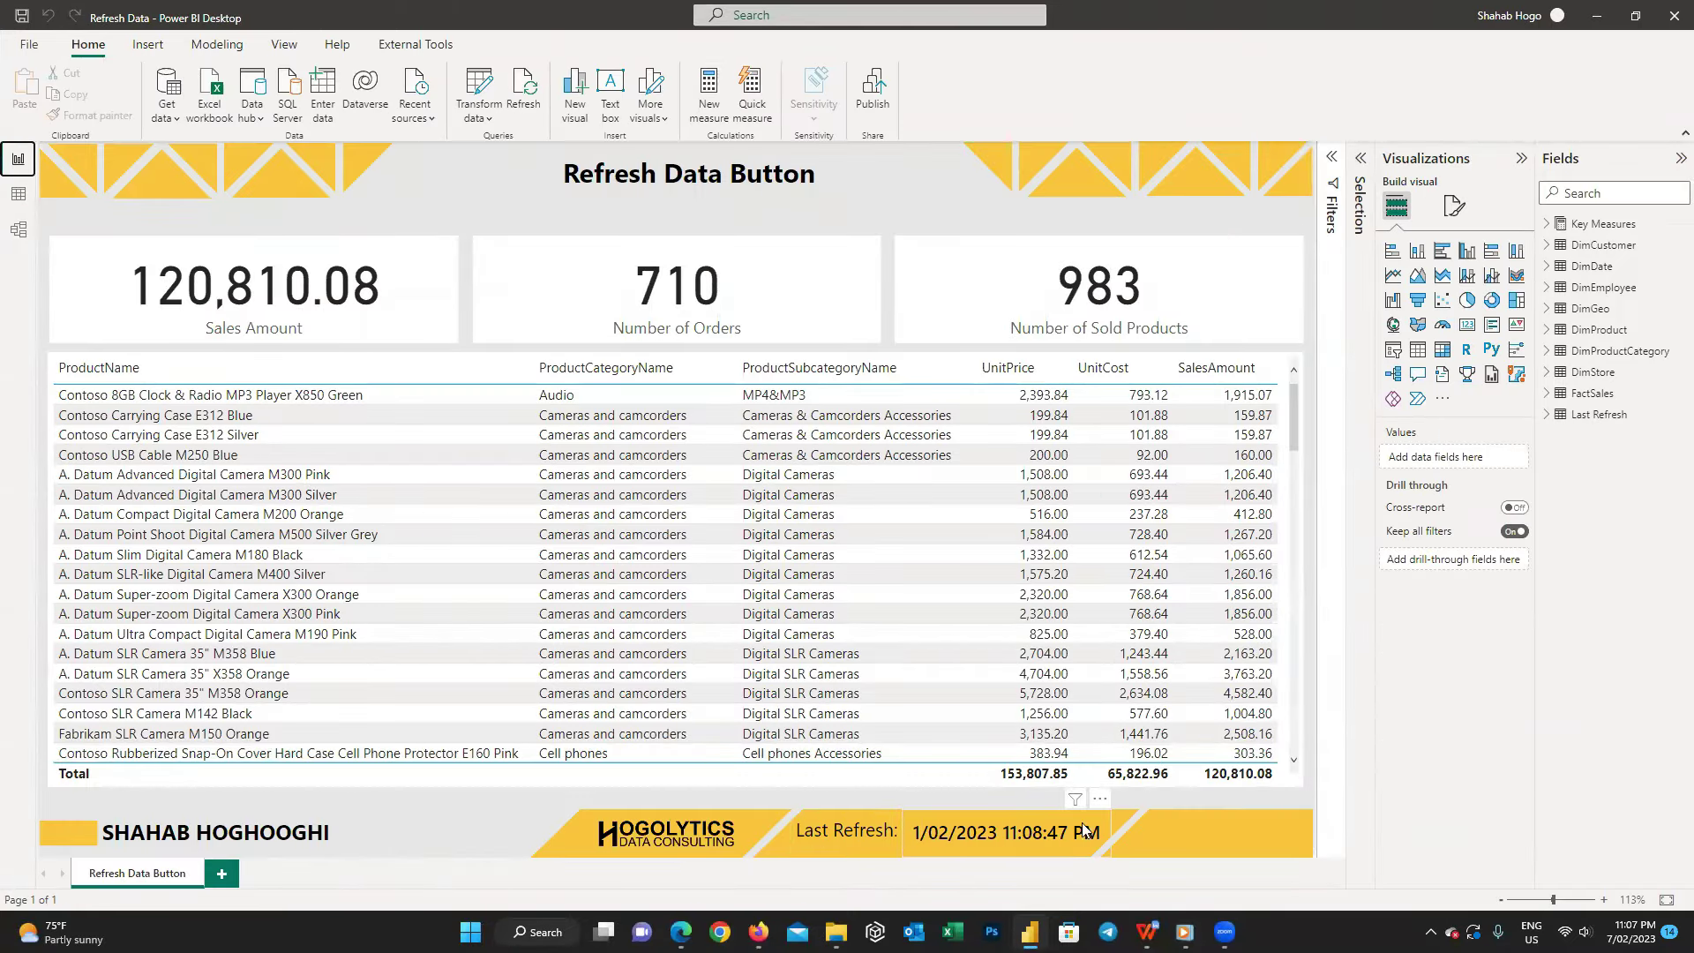
click(1547, 416)
click(1546, 416)
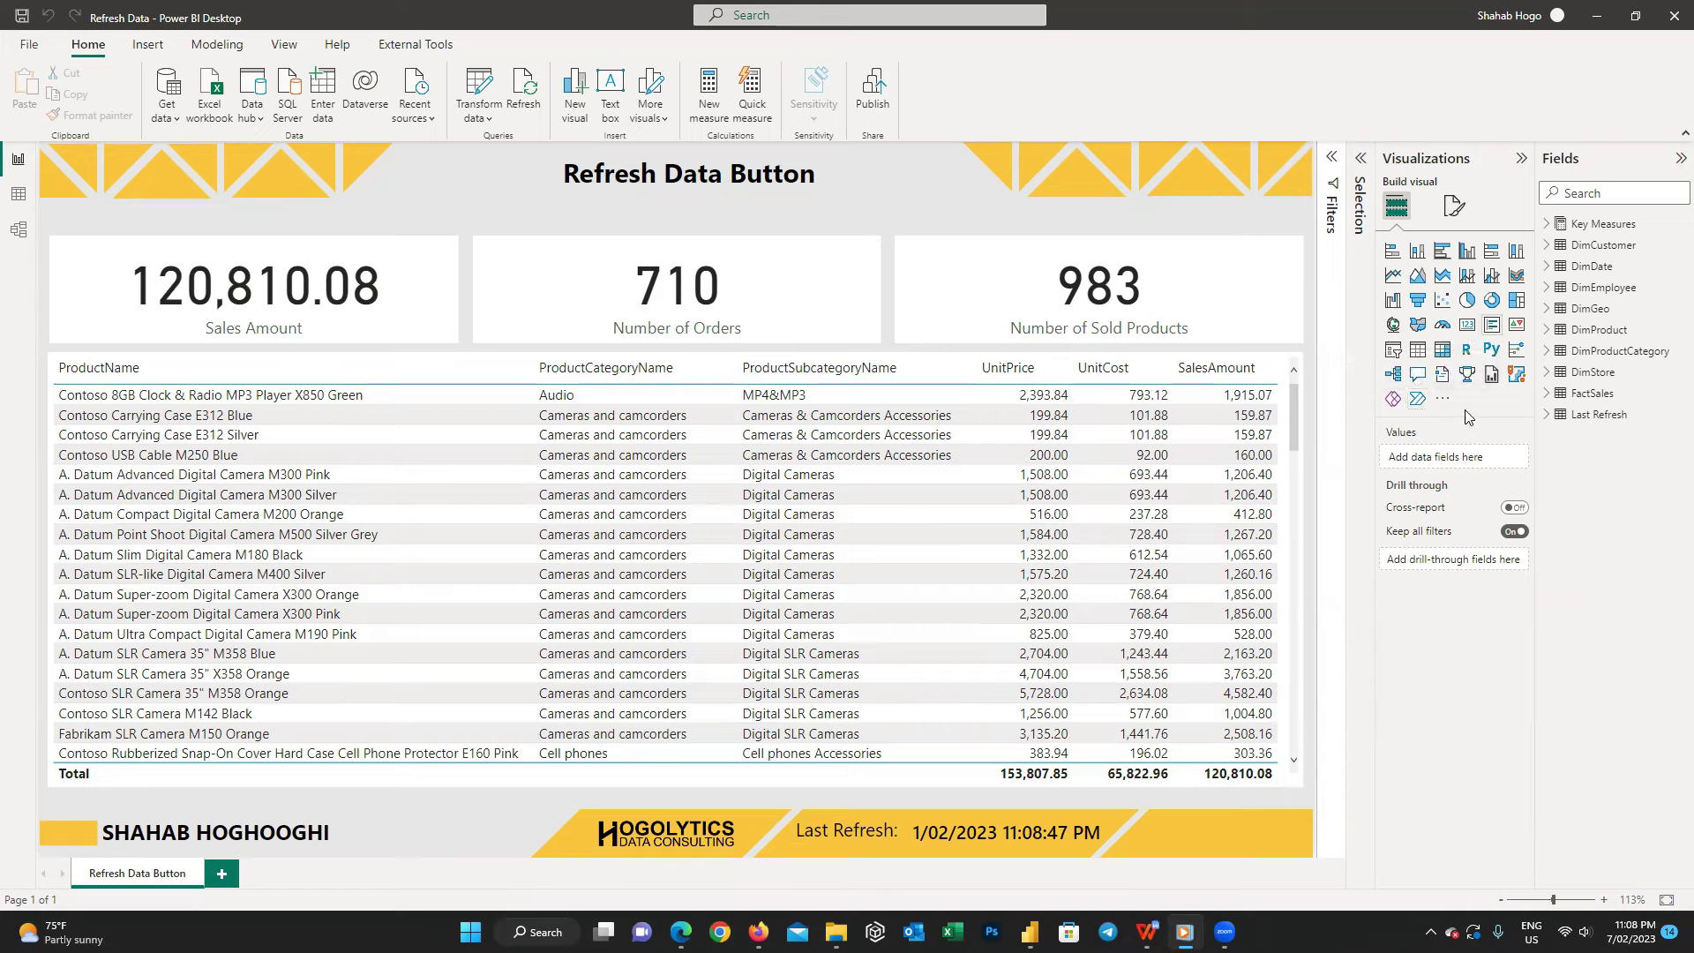
Add a Power Automate visual to the report page
click(1443, 399)
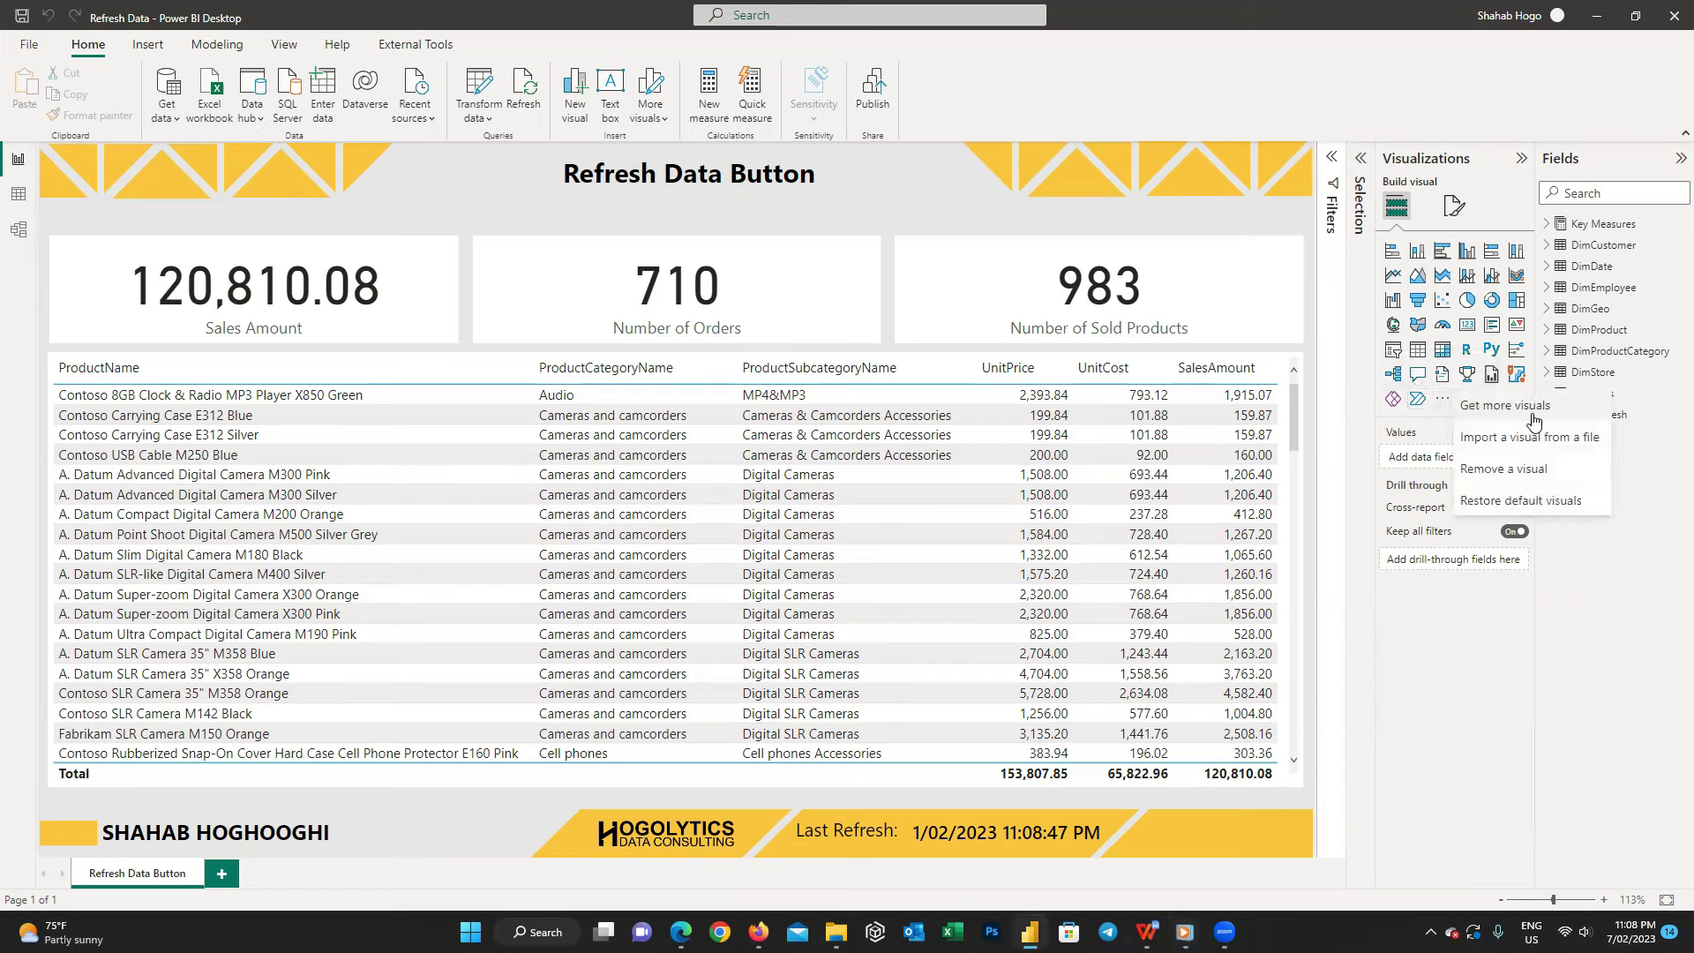
click(1430, 623)
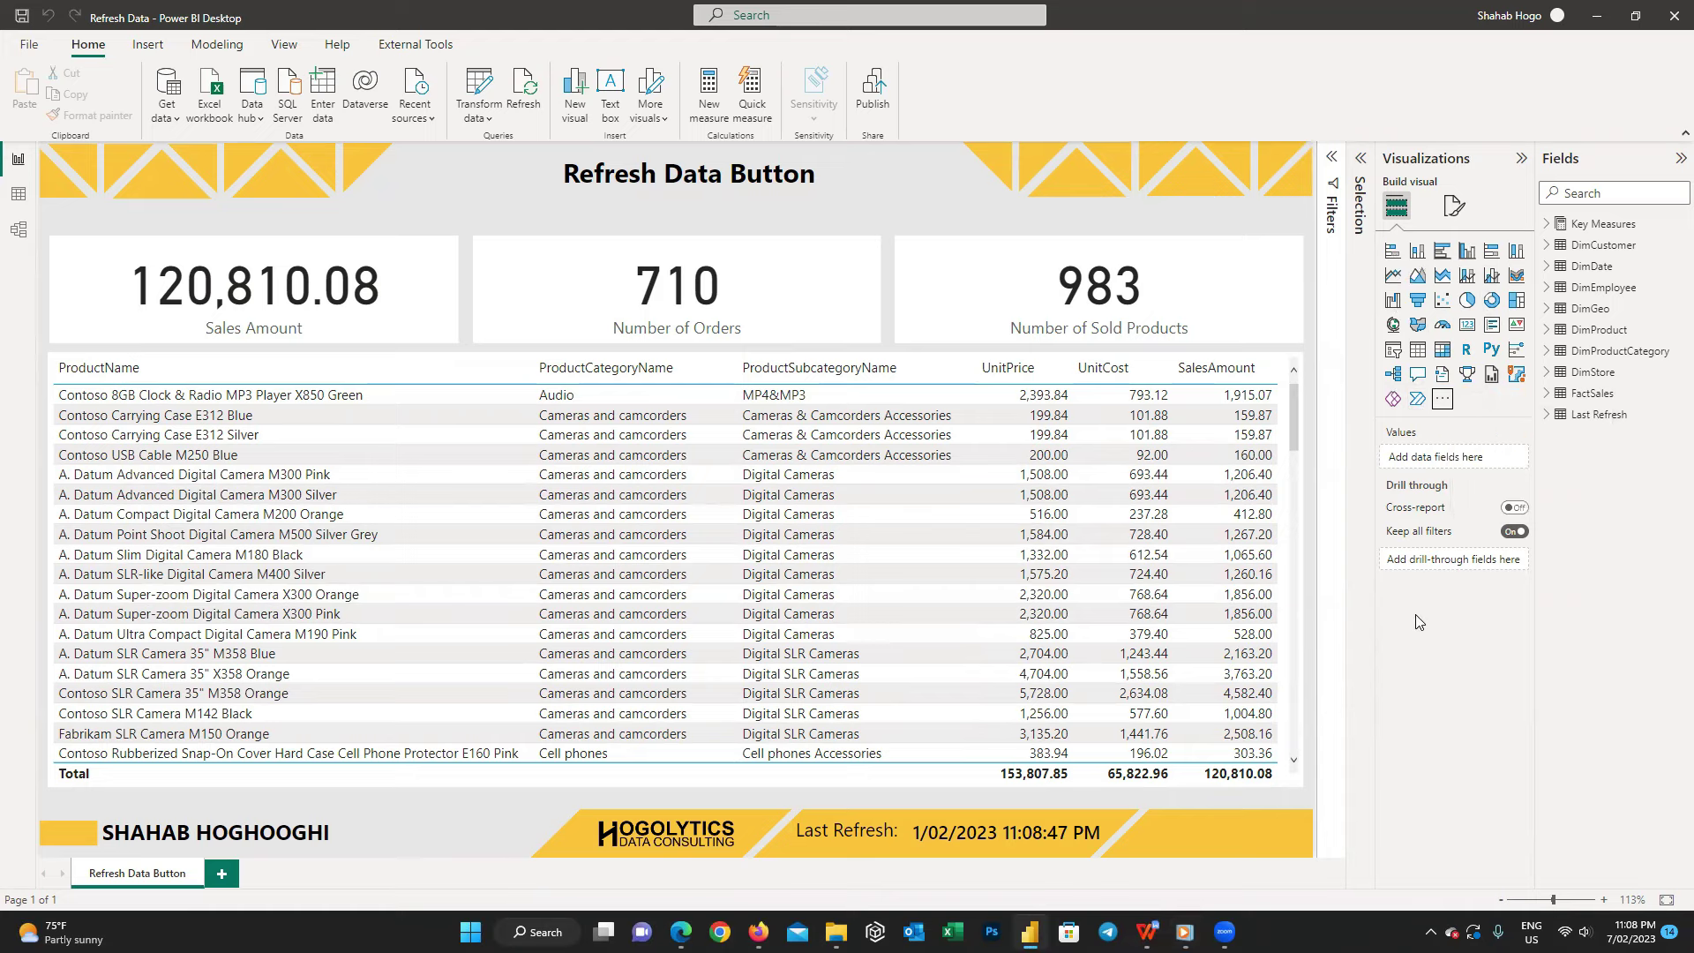
click(1418, 399)
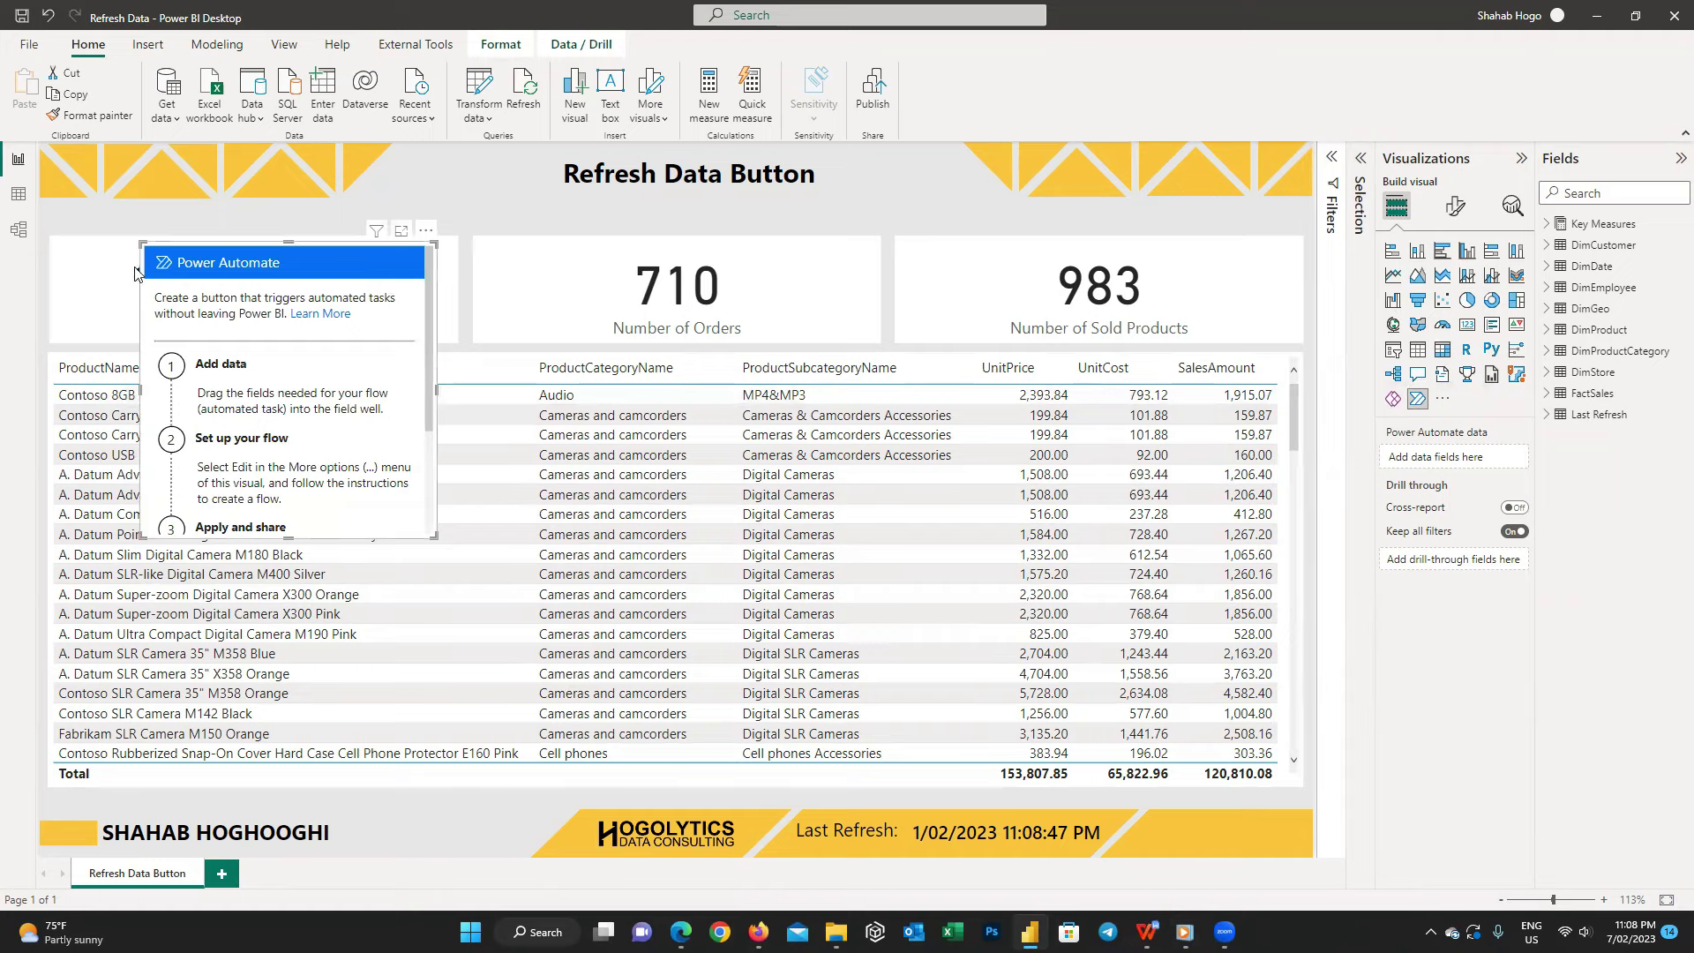
Shrink it to a small button at the footer's right end and edit its flow
drag(132, 265, 325, 494)
drag(435, 505, 1285, 823)
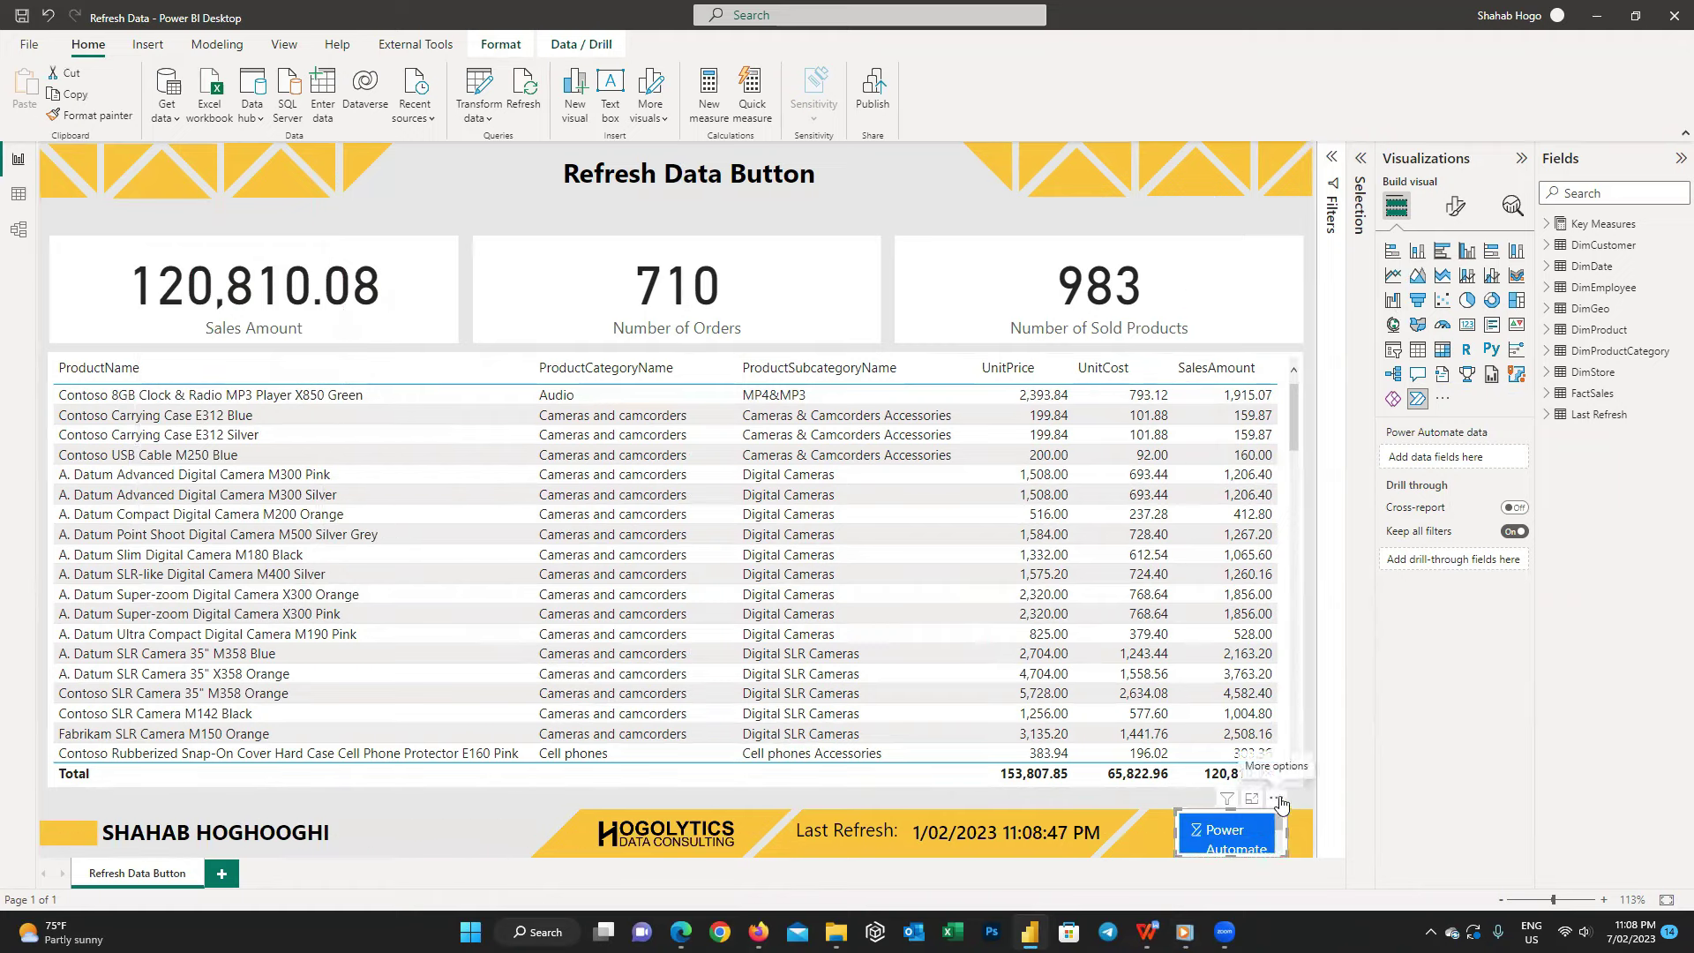
click(1277, 797)
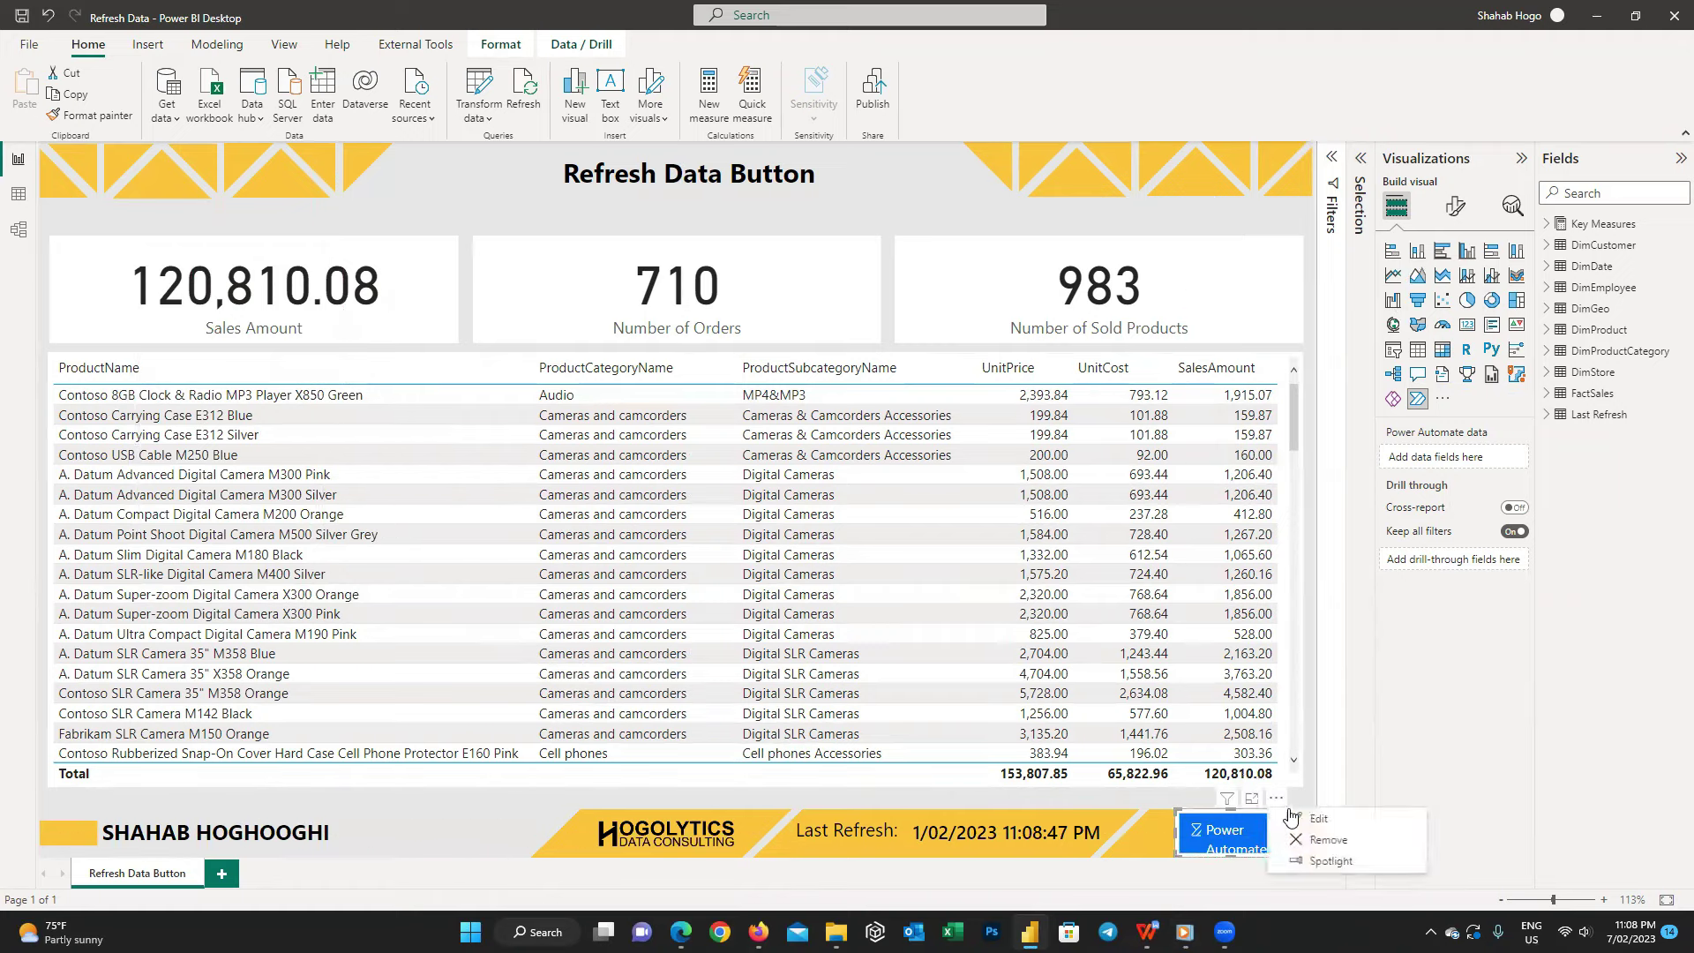
click(1361, 826)
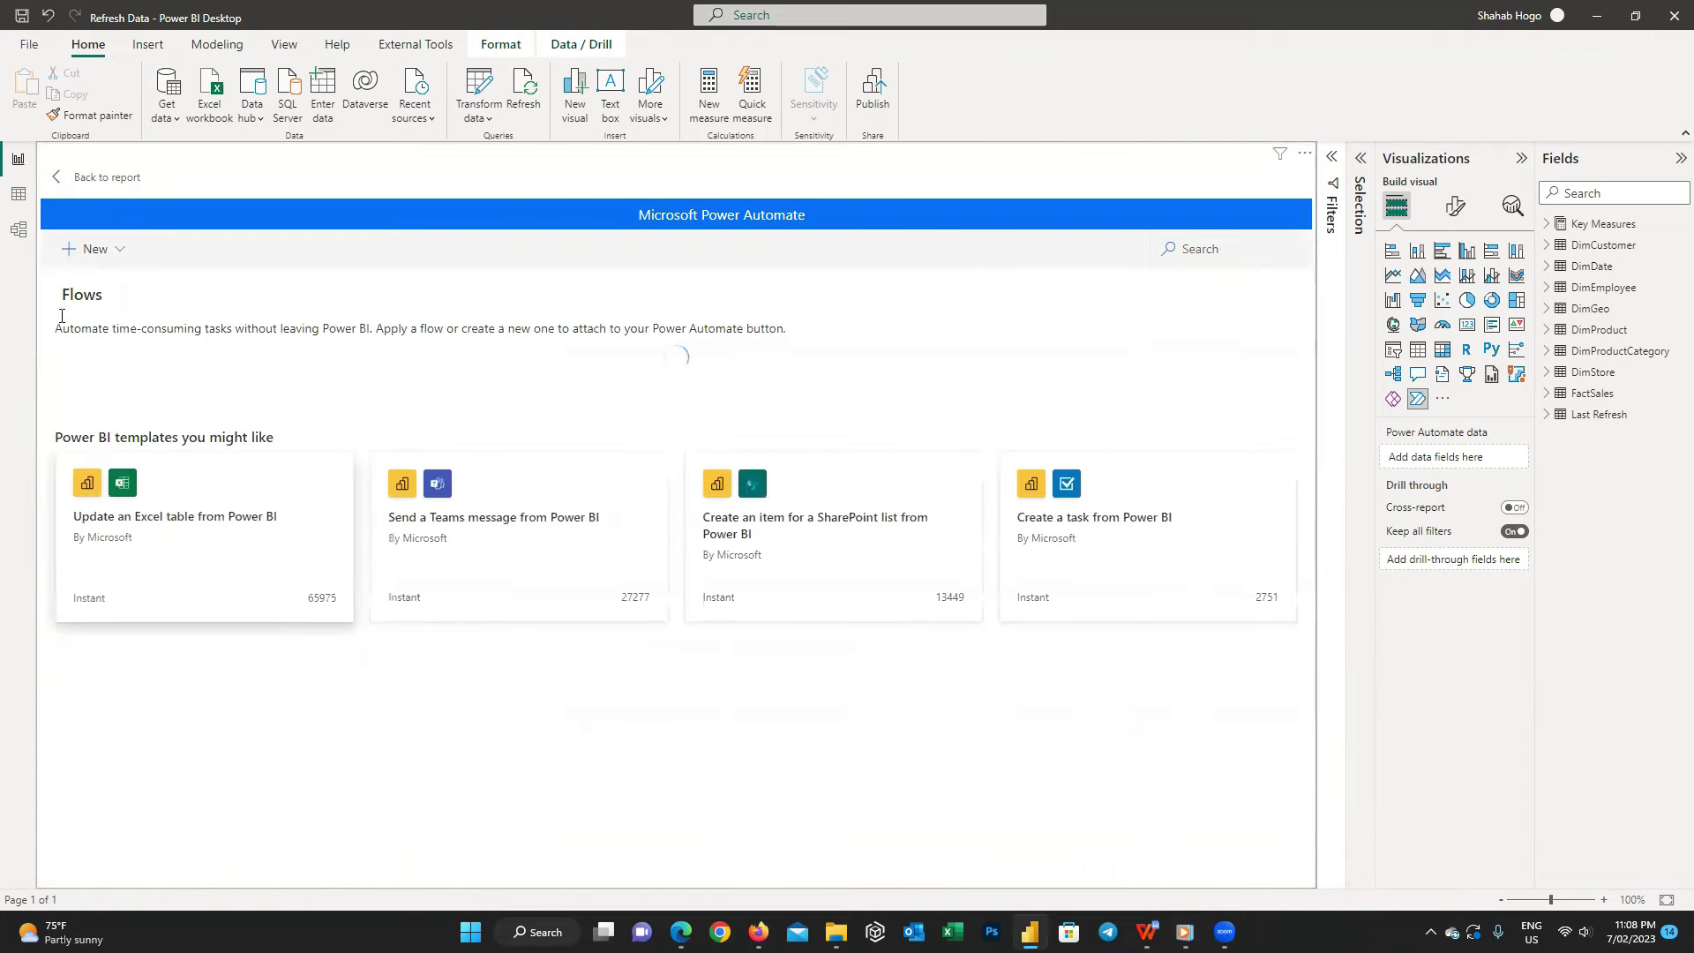
Create an instant cloud flow with a 'Refresh a dataset' action after the button trigger
click(89, 256)
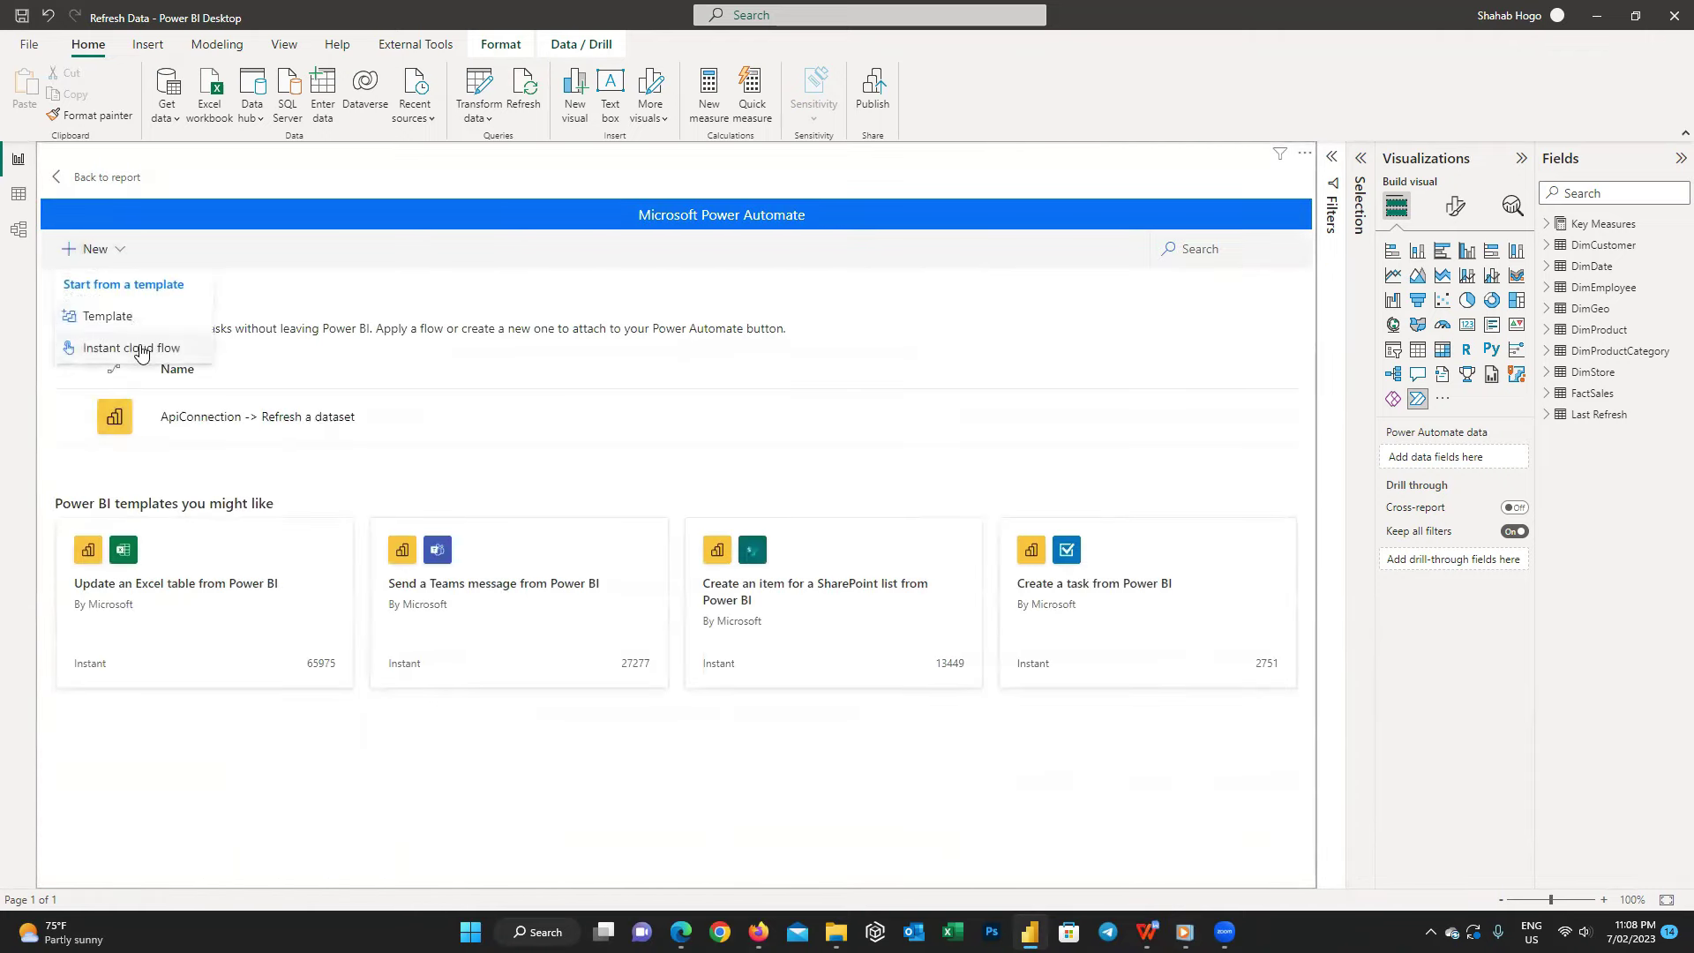
click(140, 348)
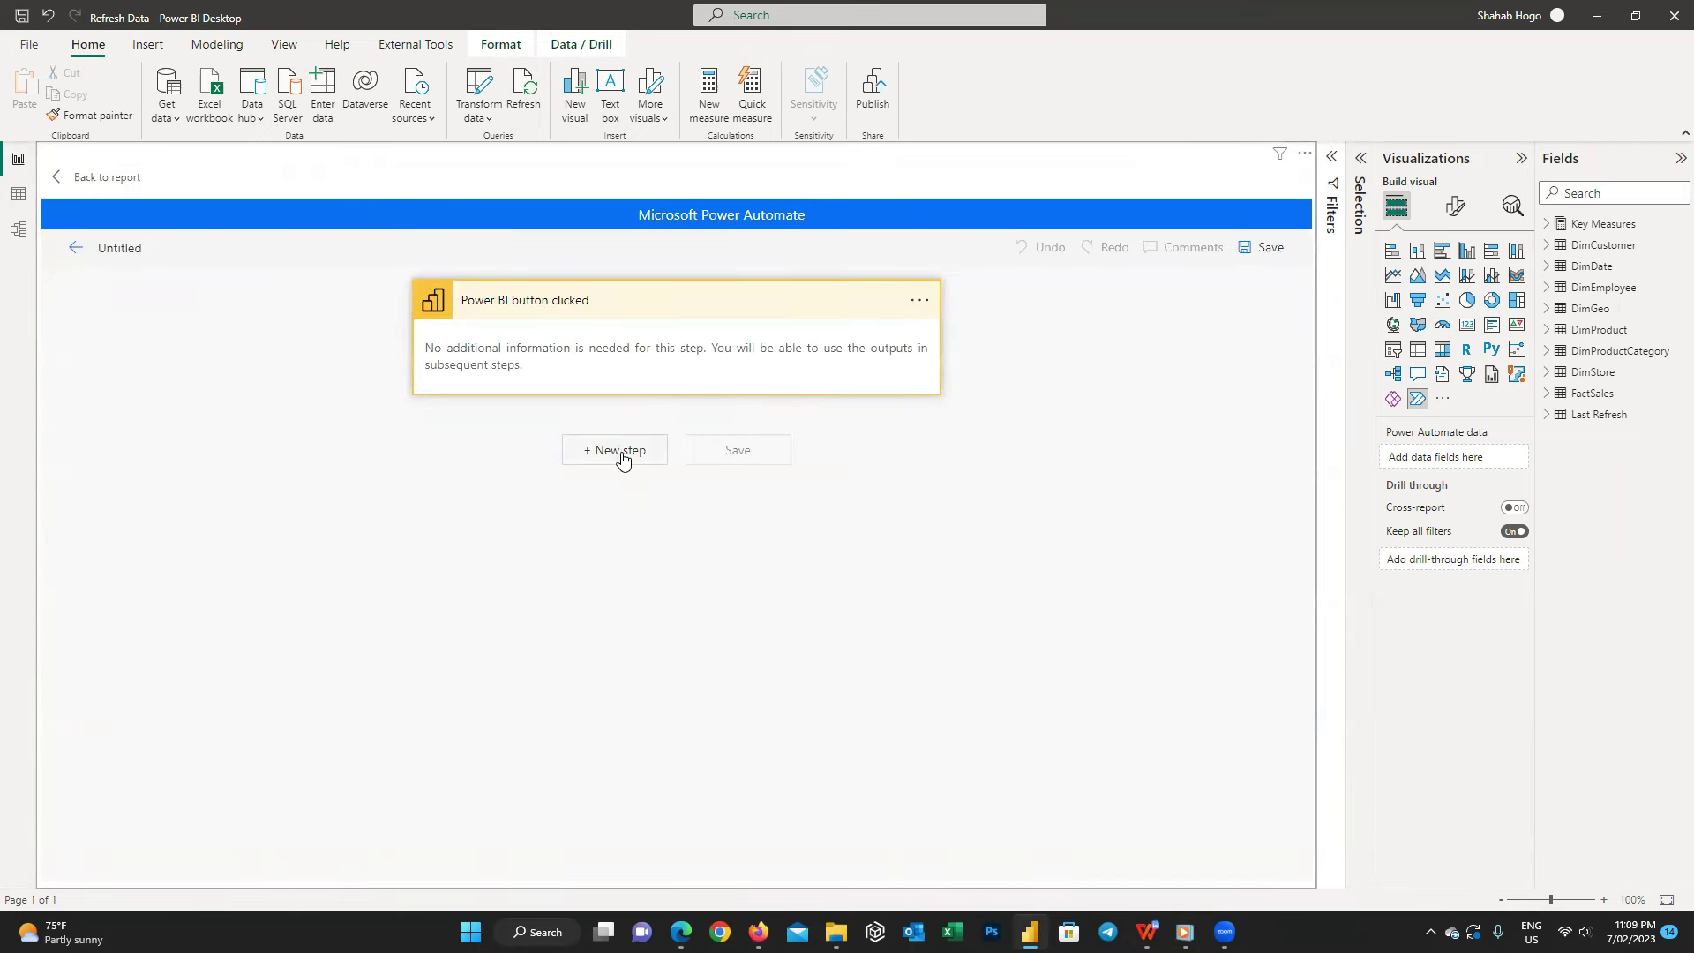
click(622, 458)
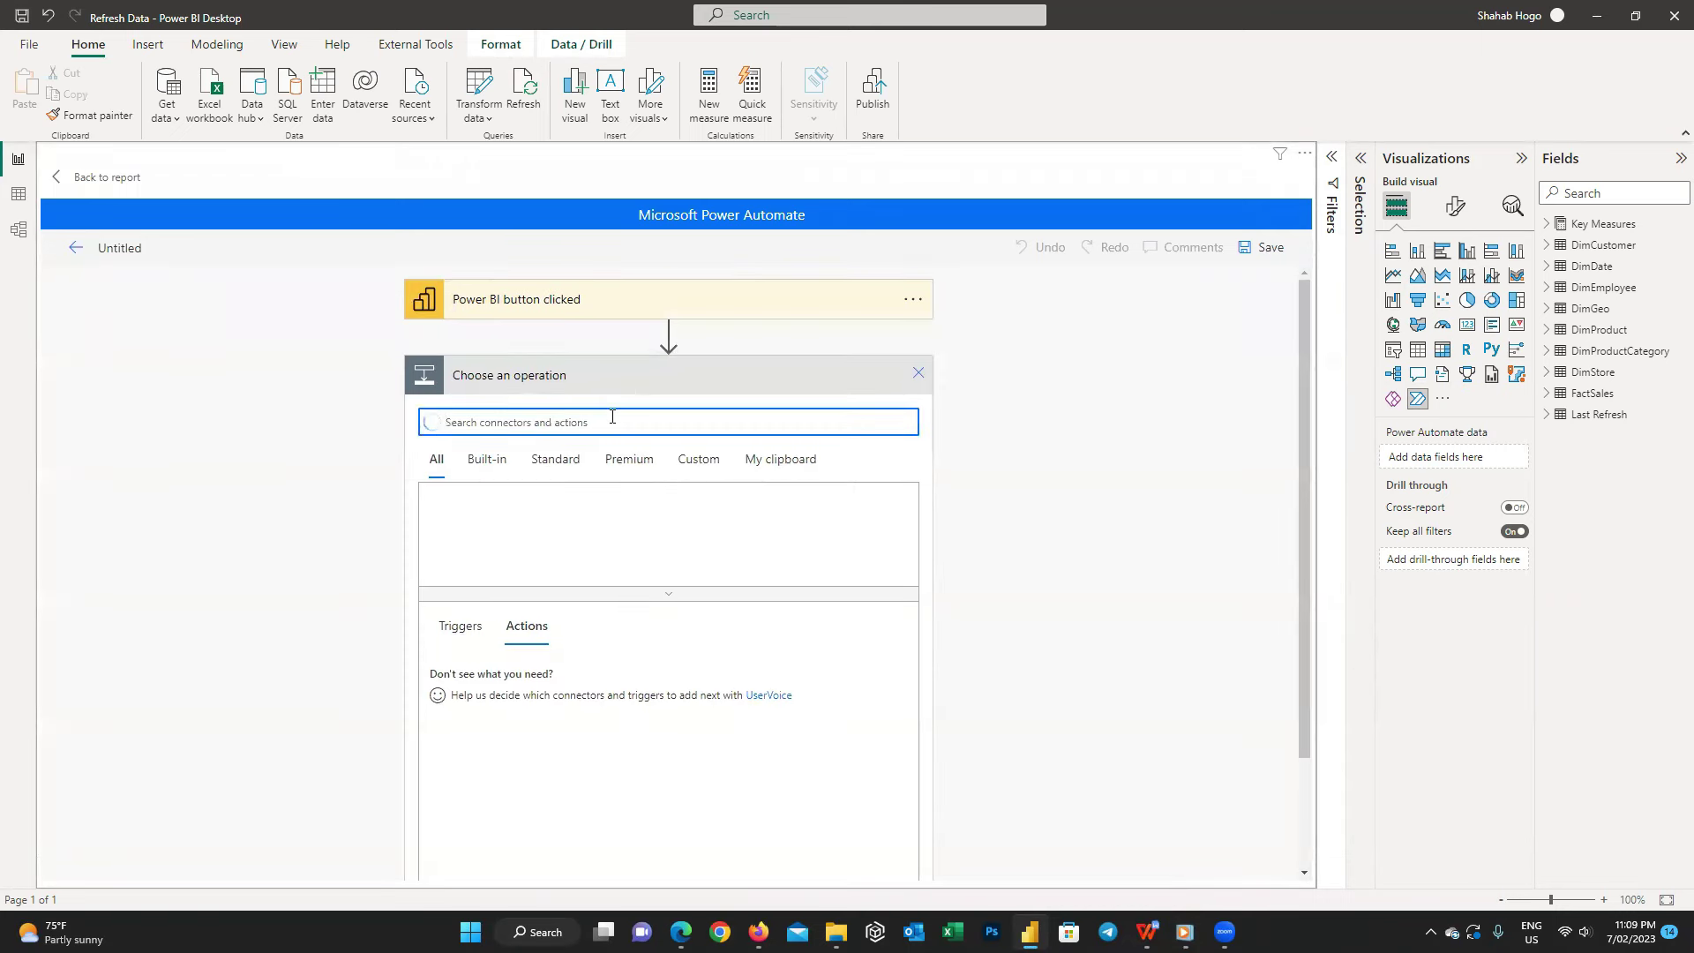
text(dataset)
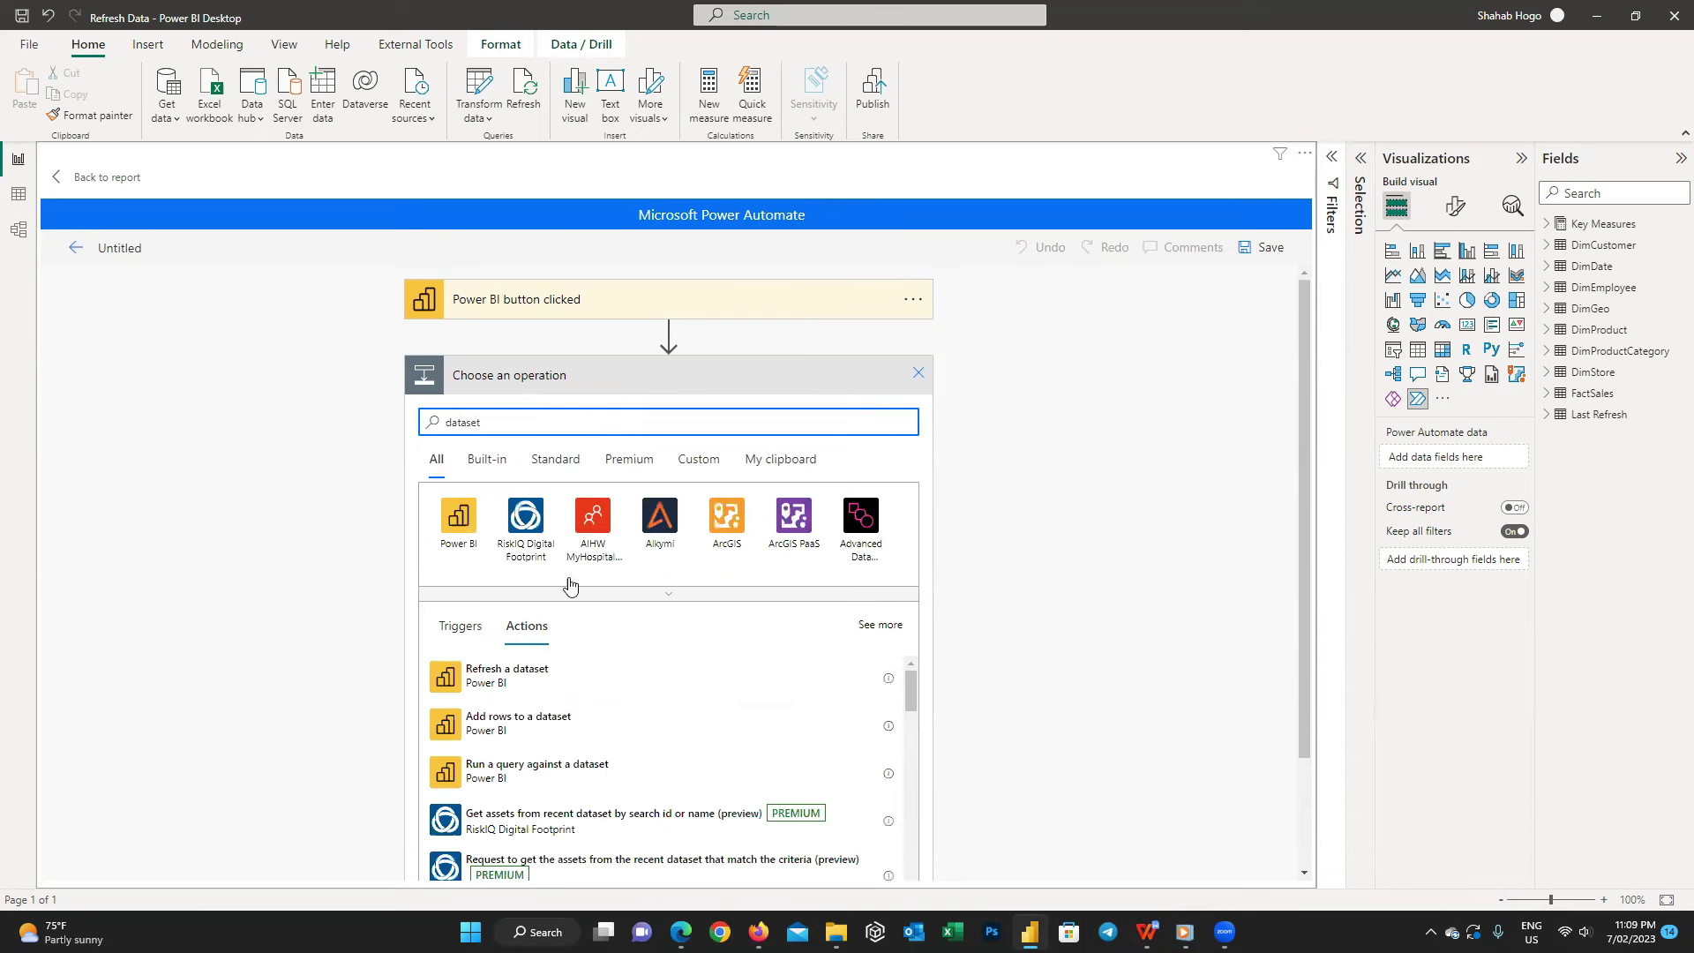
click(530, 682)
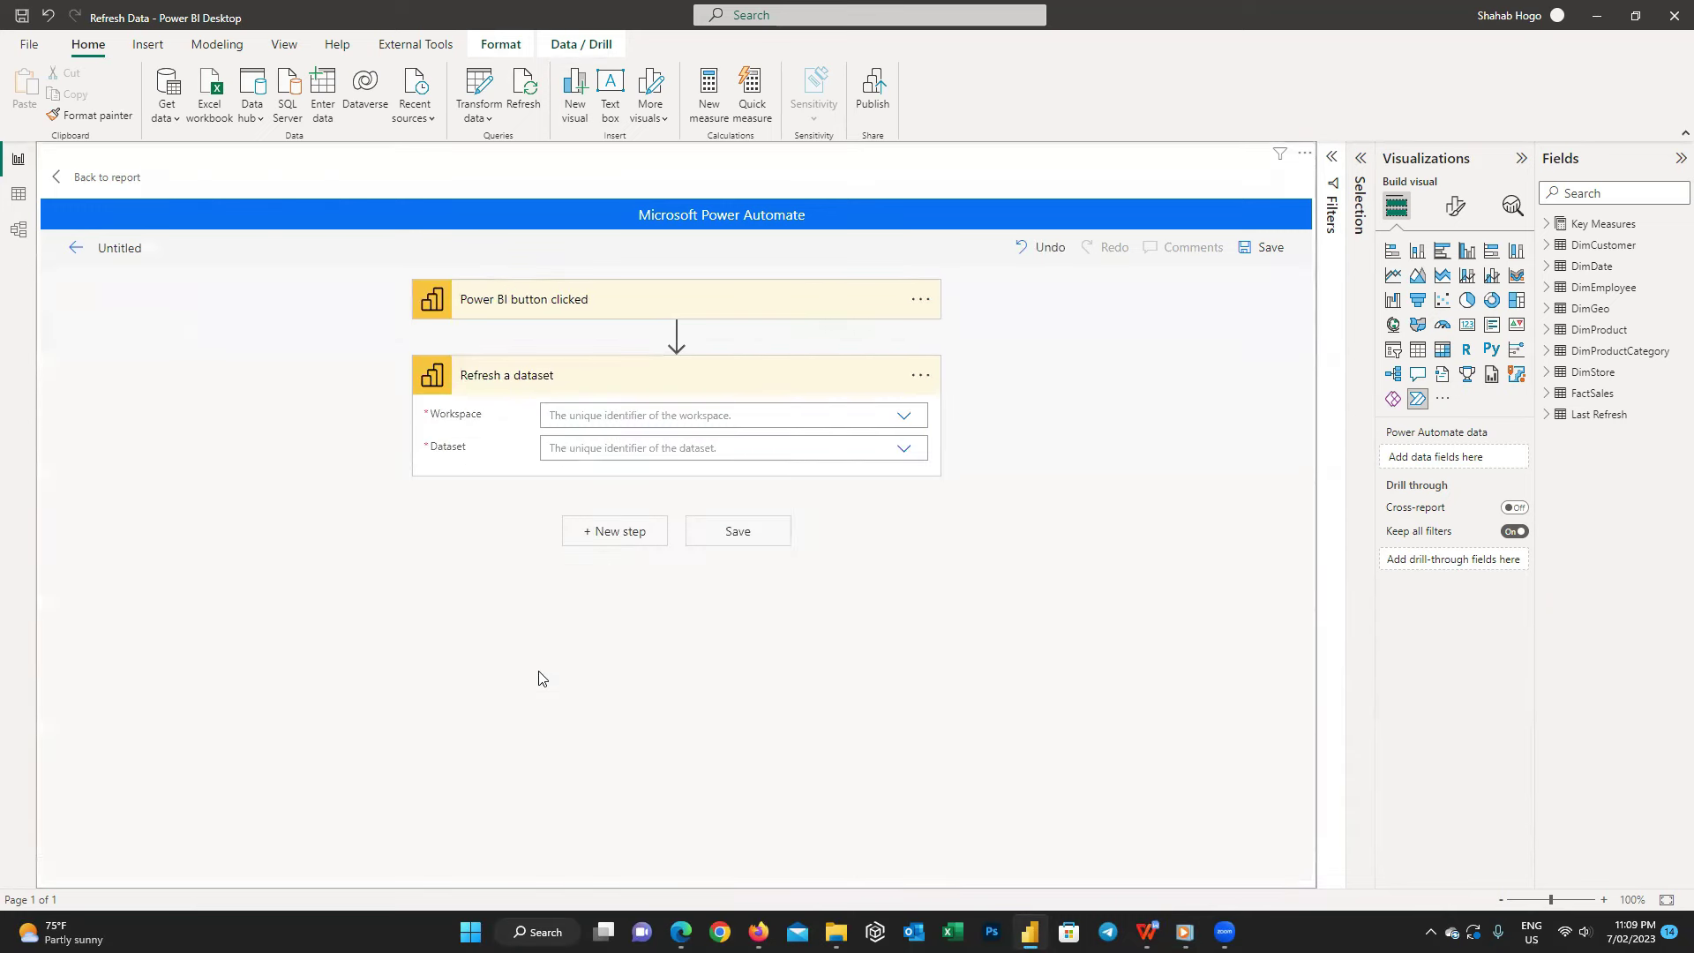
Target My Workspace and the Refresh Data dataset, save the flow, and return to the report
click(904, 420)
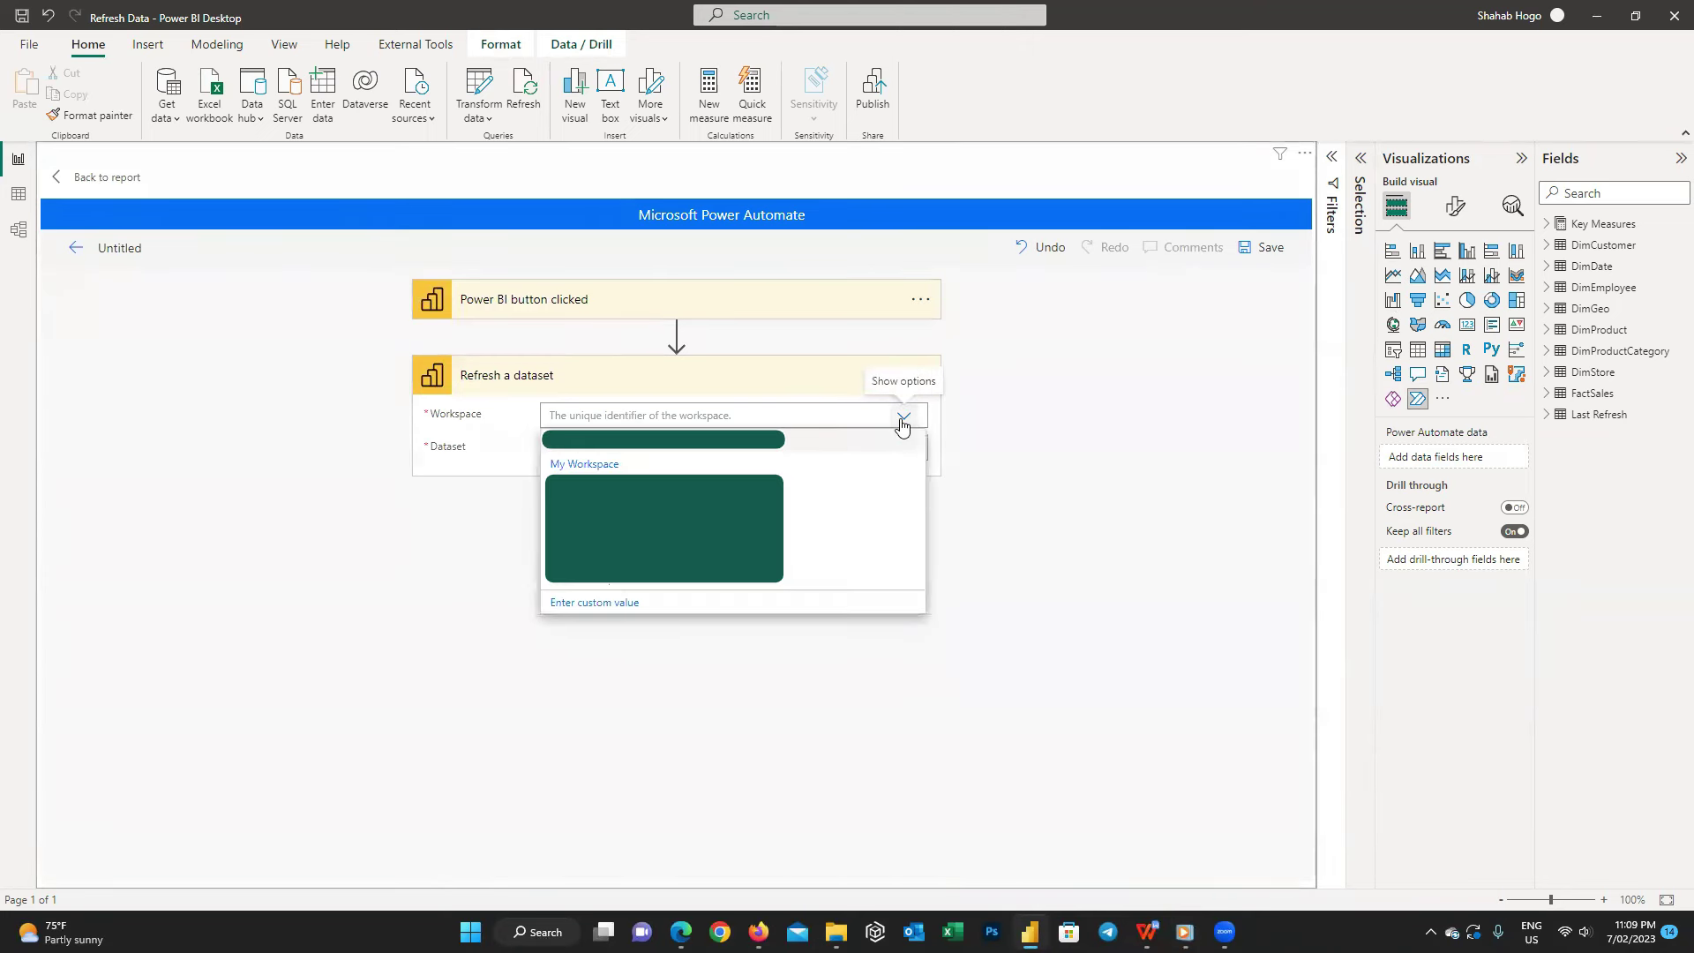
click(623, 465)
click(904, 452)
click(706, 477)
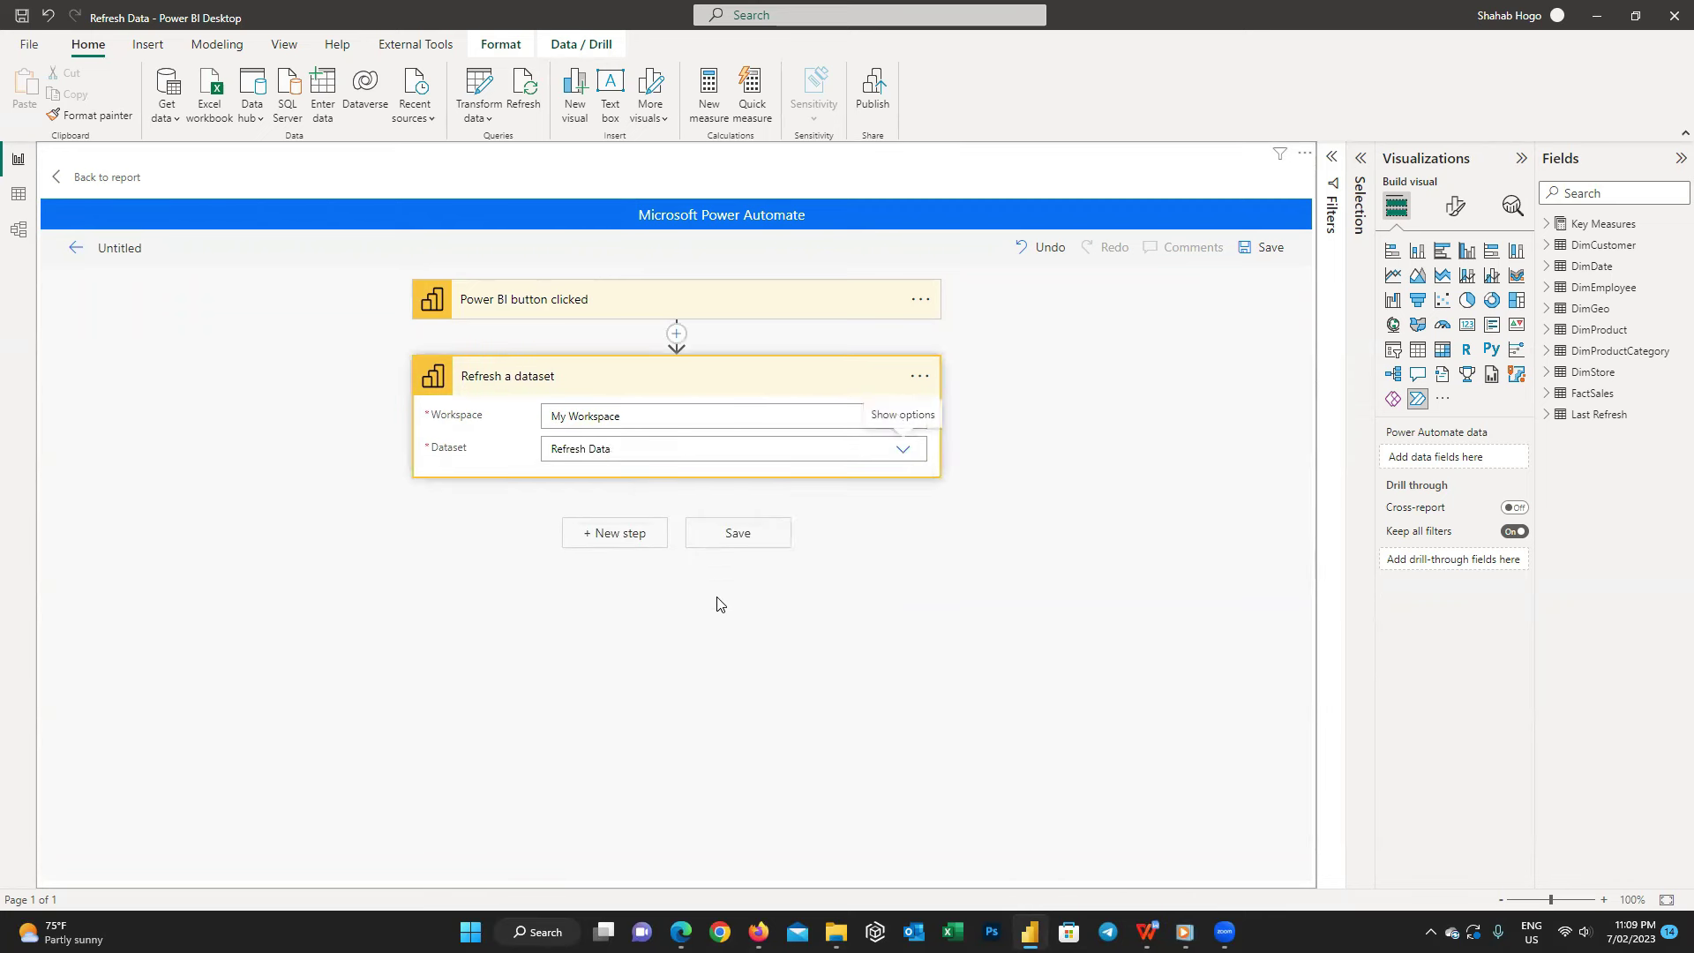
click(738, 533)
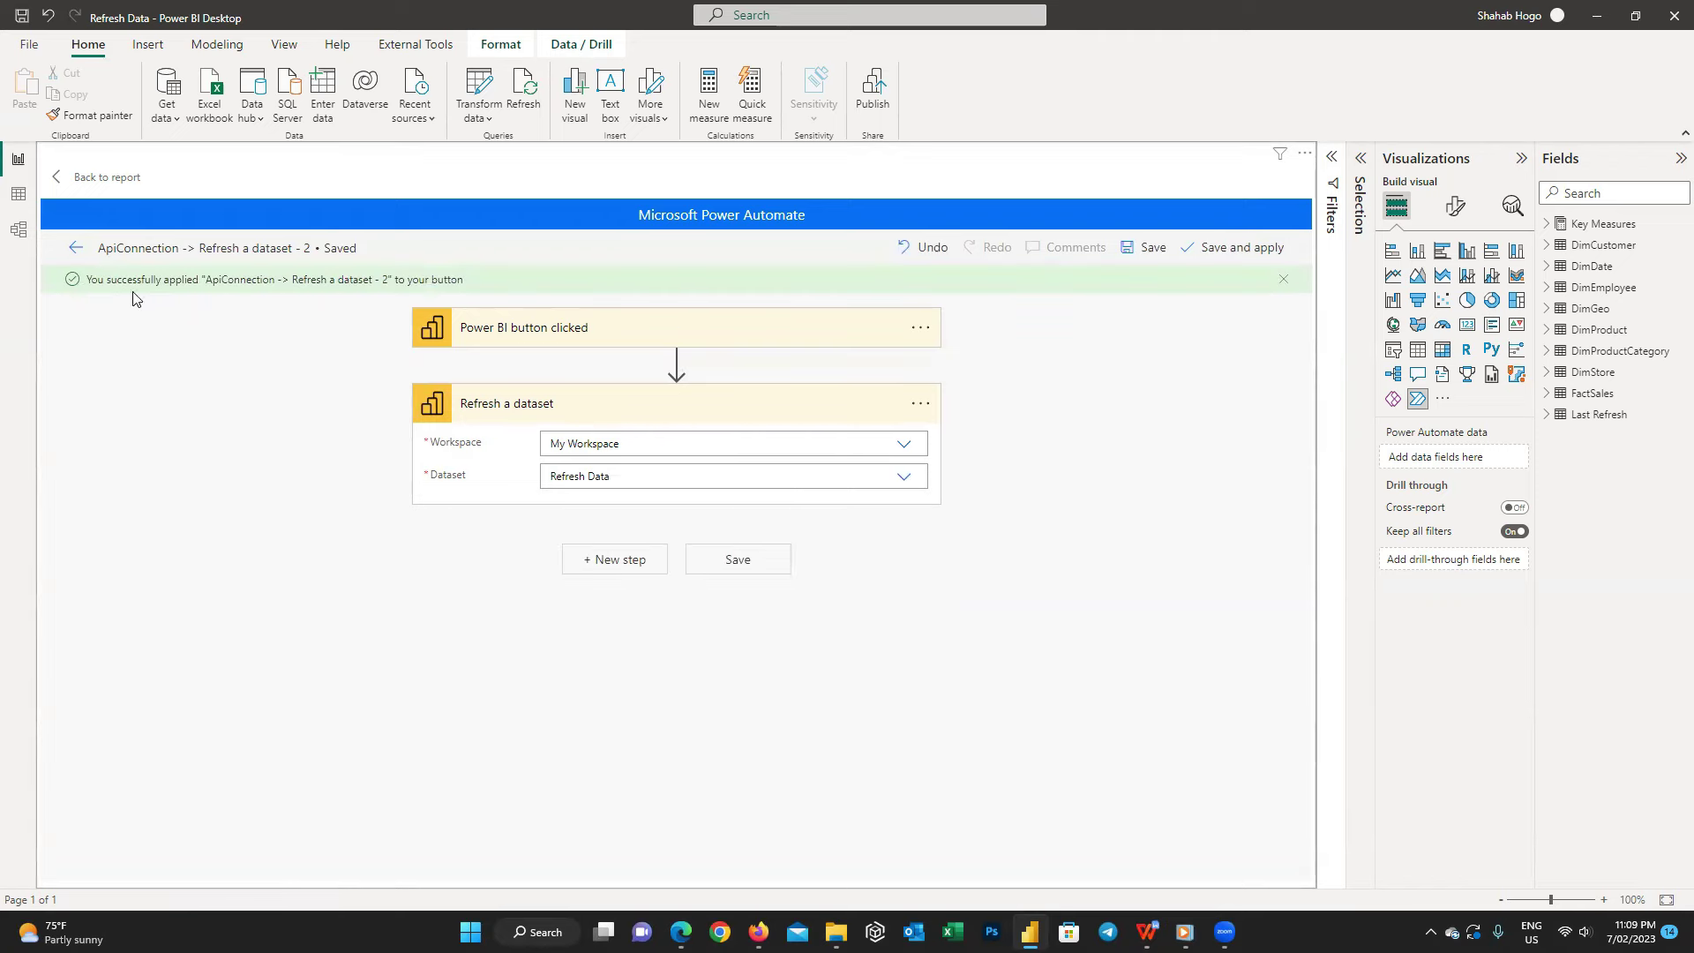
click(74, 180)
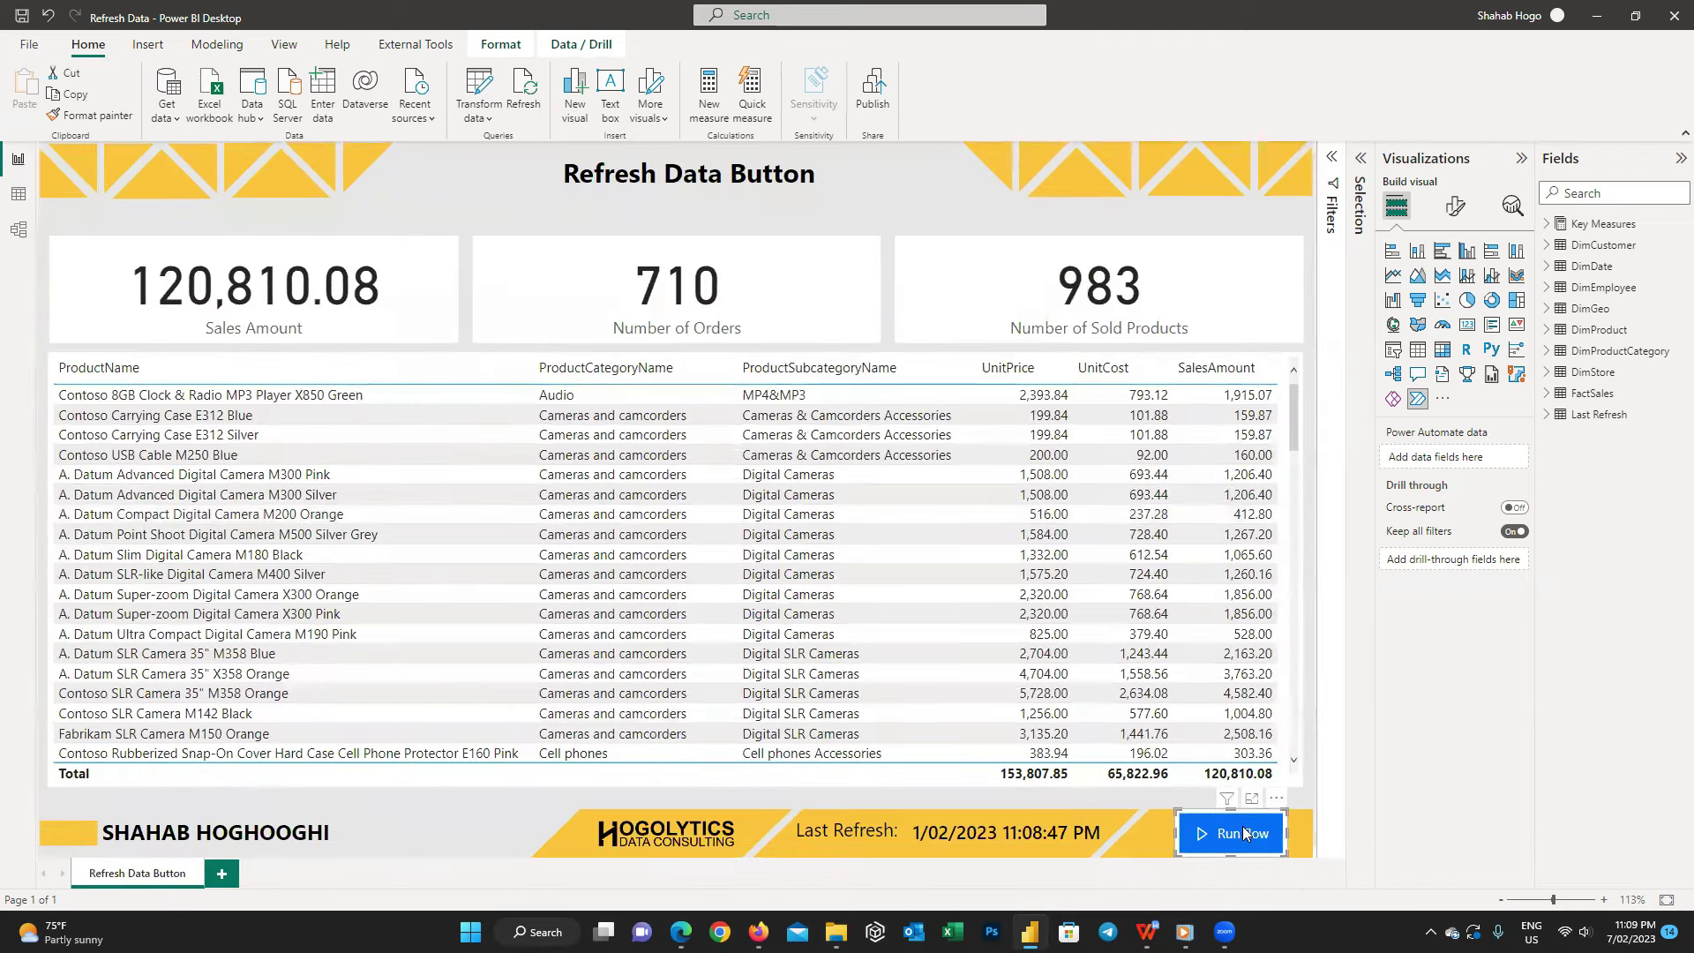
Widen the flow button and change its label to 'Refresh'
click(1154, 830)
drag(1154, 829, 1149, 835)
drag(1285, 838, 1299, 836)
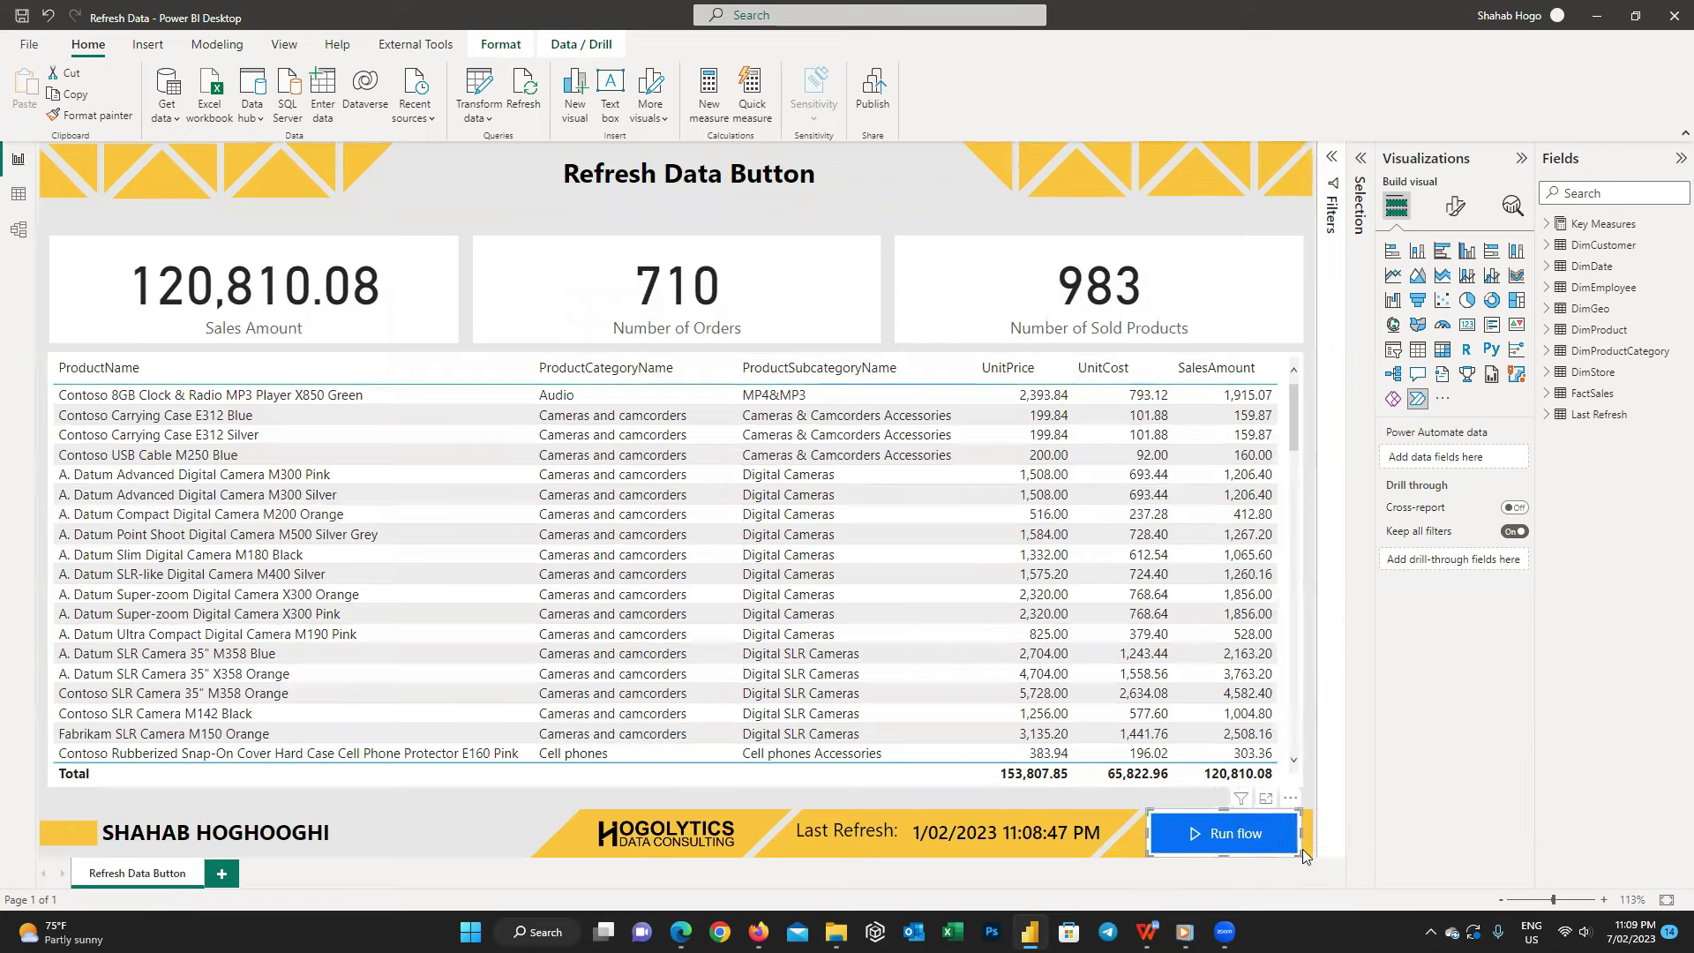
click(1456, 206)
triple_click(1444, 414)
text(Refresh)
Style the button with black 12 pt Segoe UI Bold text and a yellow fill
click(1426, 456)
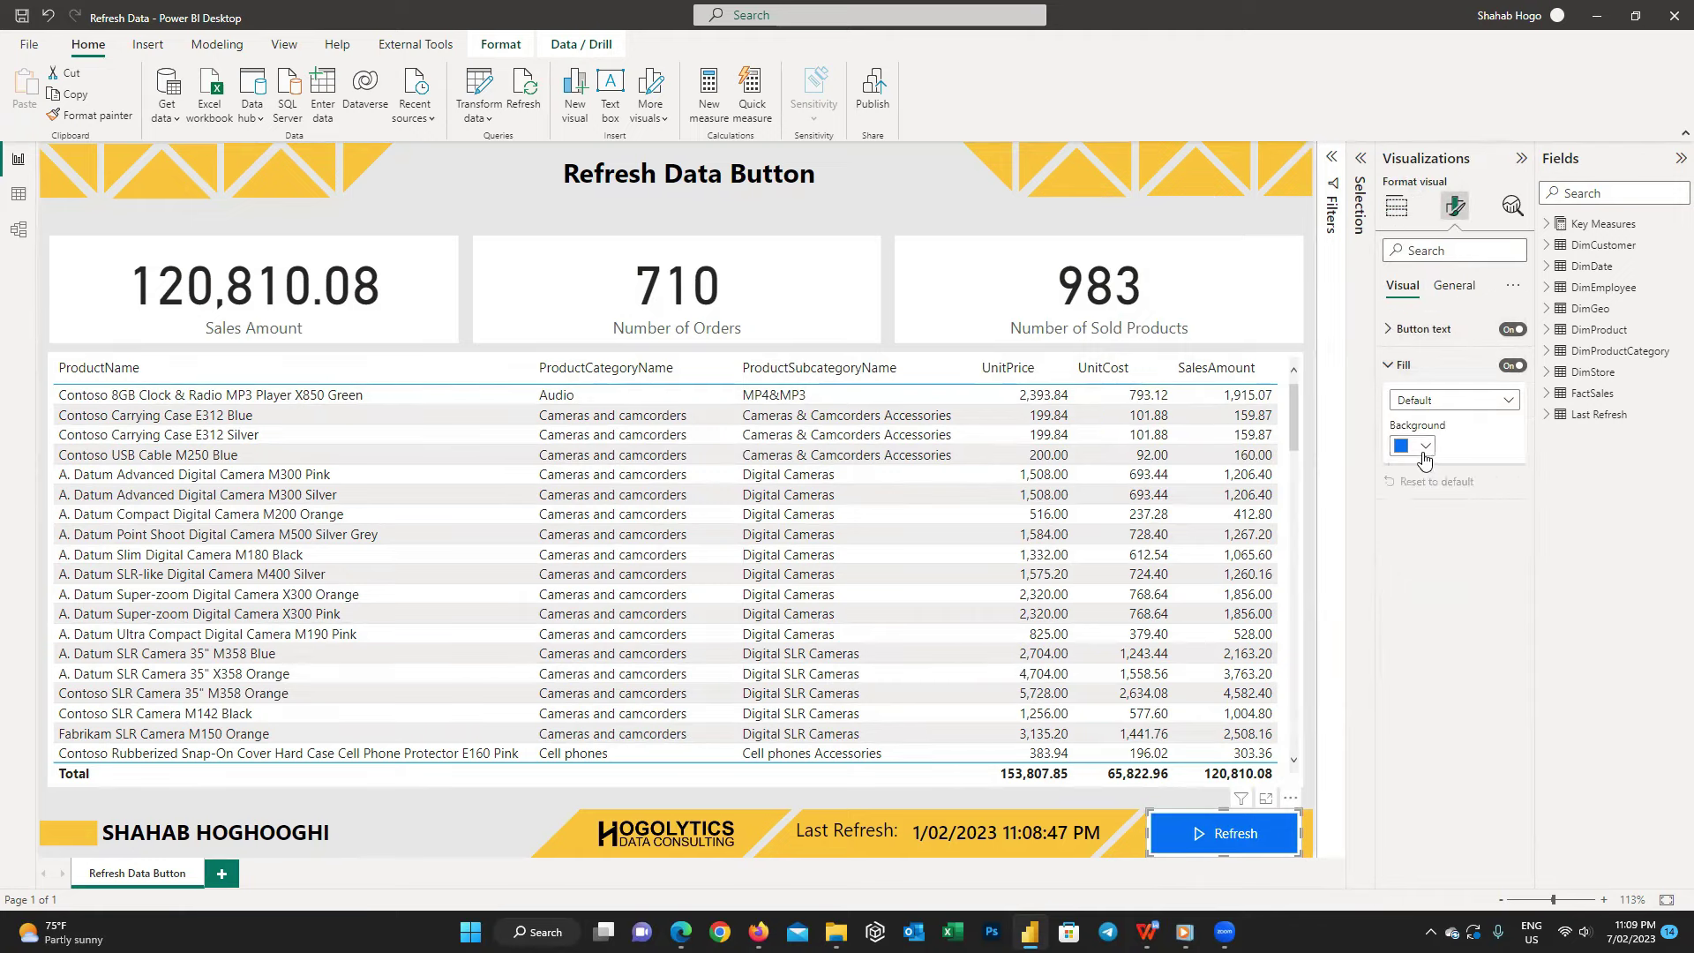
click(1423, 496)
click(1388, 764)
click(1425, 845)
click(1458, 502)
click(1444, 641)
click(1444, 640)
click(1456, 692)
click(1447, 649)
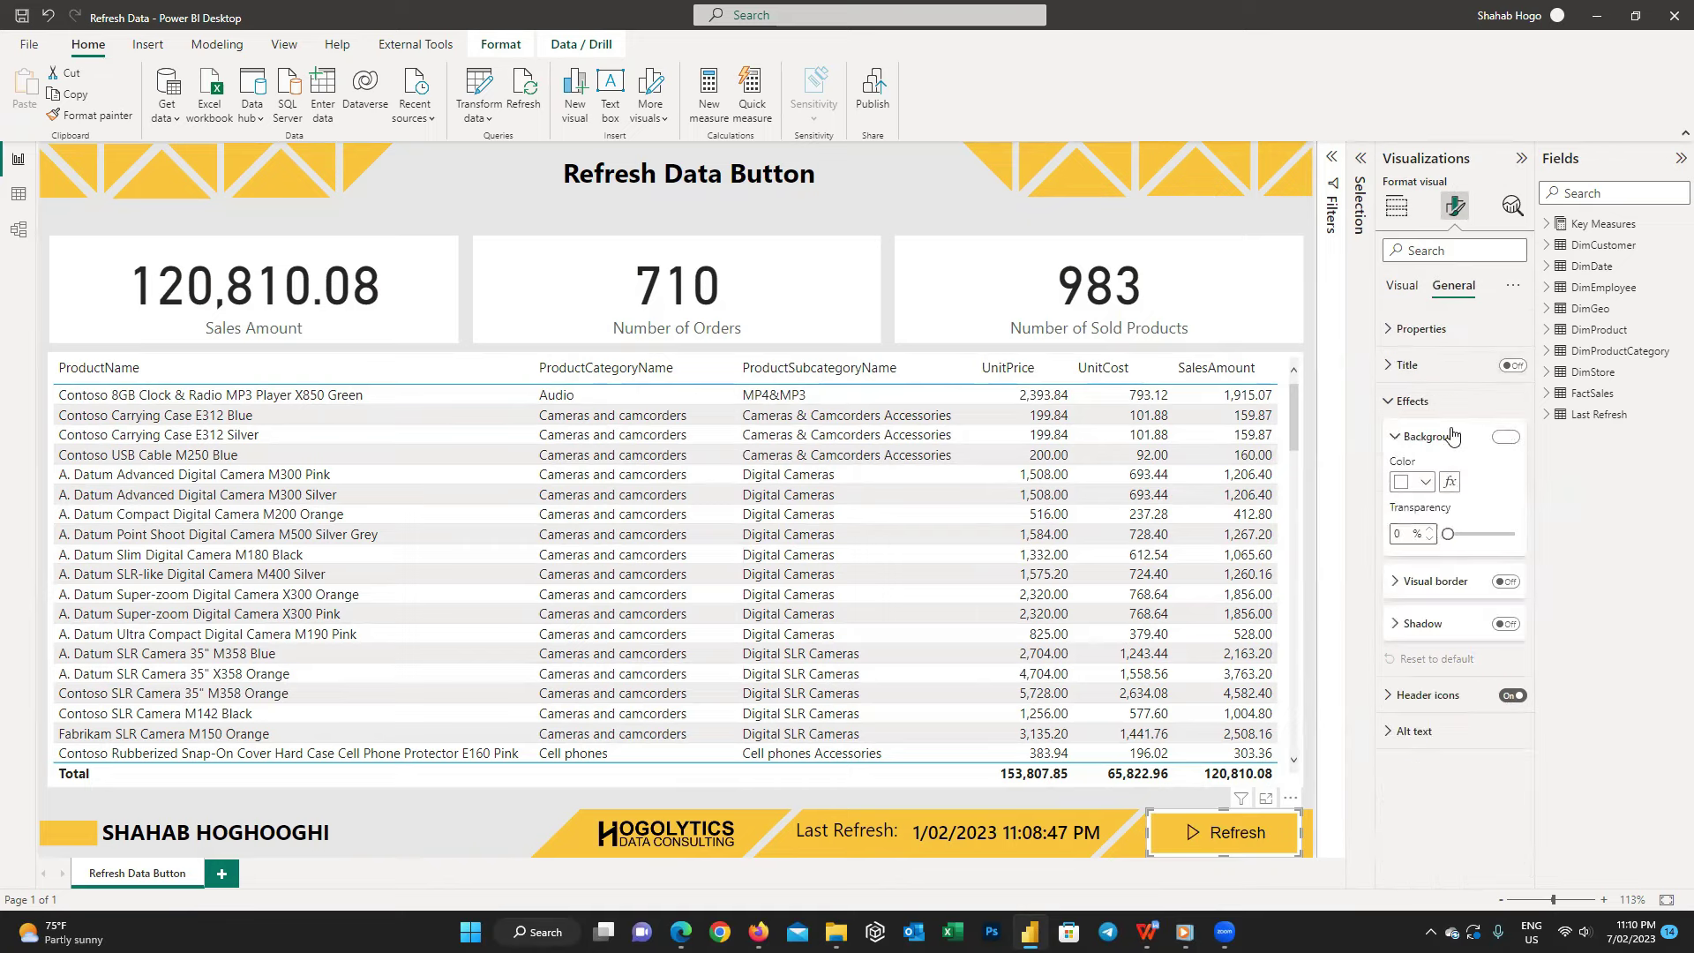
click(1342, 673)
click(1266, 838)
Save Refresh Data.pbix and publish it to My workspace, replacing the existing dataset
click(871, 98)
key(Return)
key(Return)
click(922, 554)
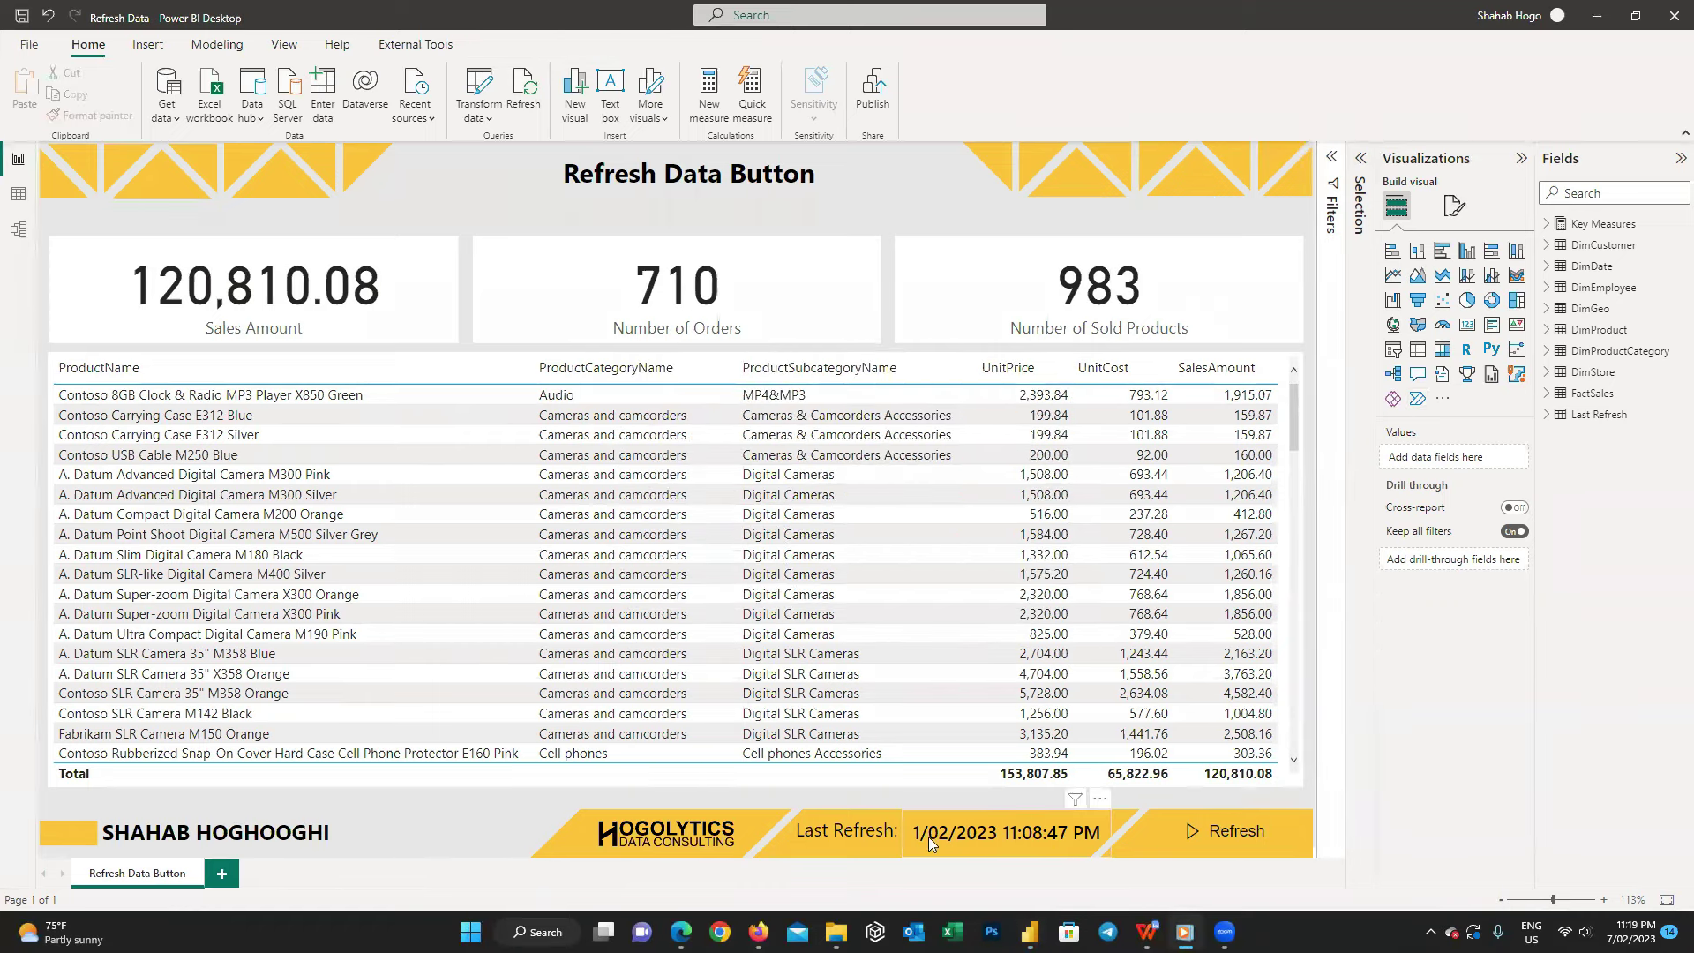
Open the Refresh Data report in My workspace and run its yellow Refresh button, updating Last Refresh to 2/7/2023 1:20:01 PM
click(759, 932)
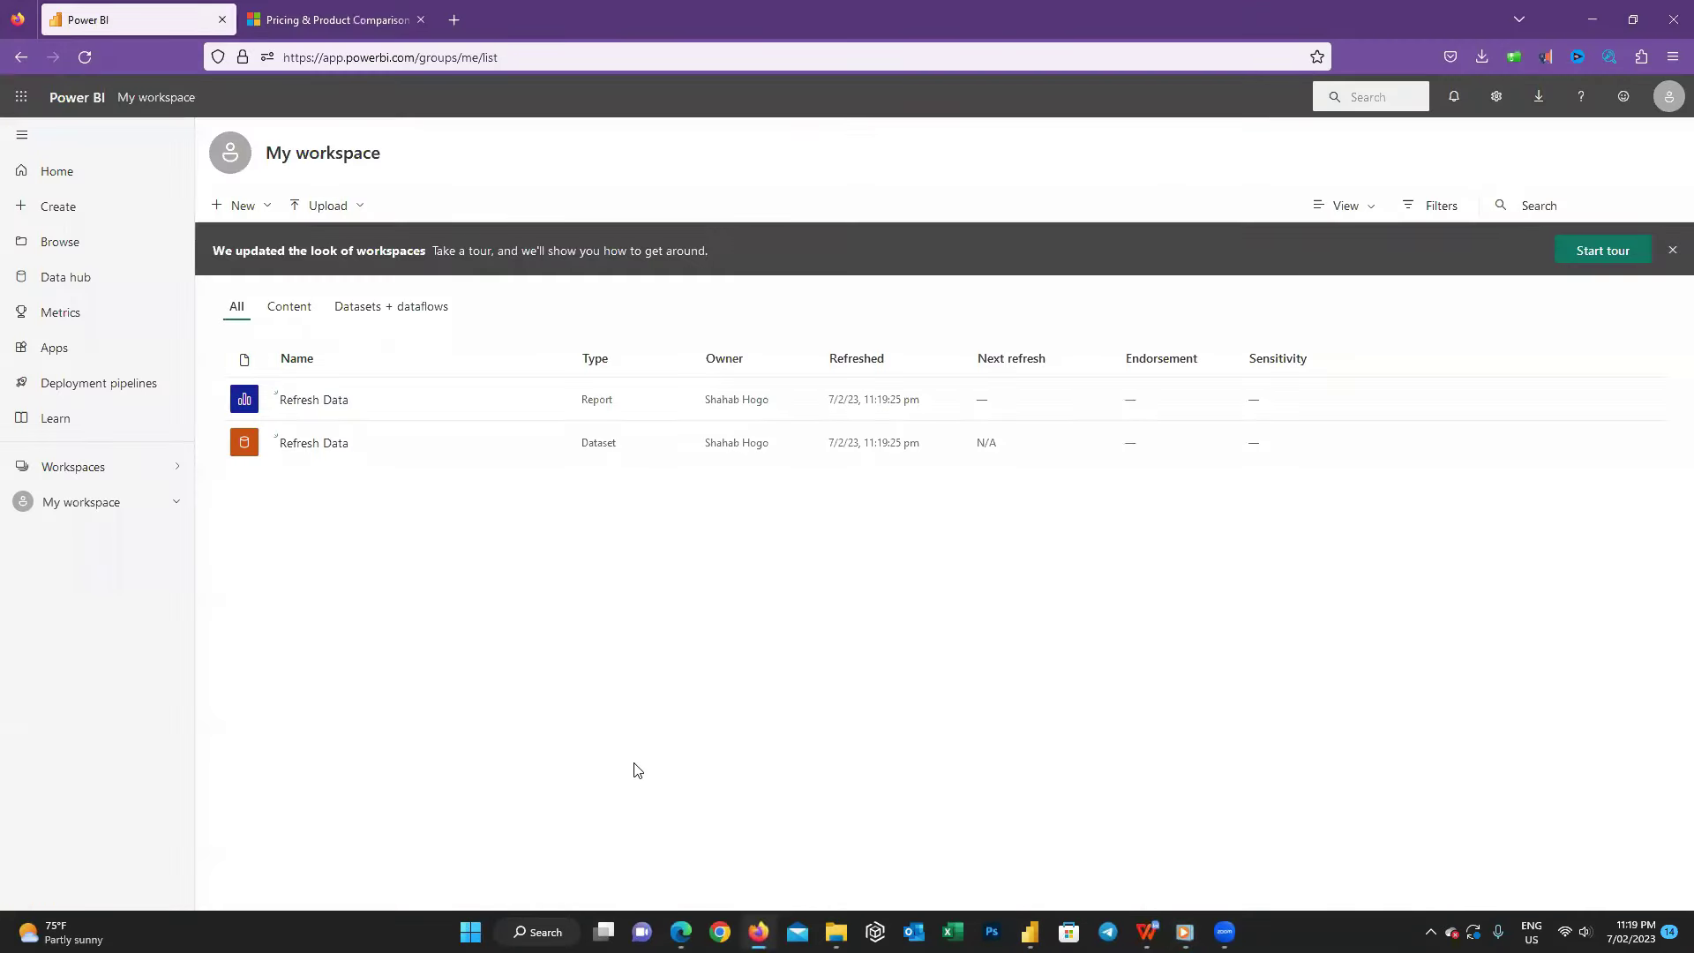
click(310, 404)
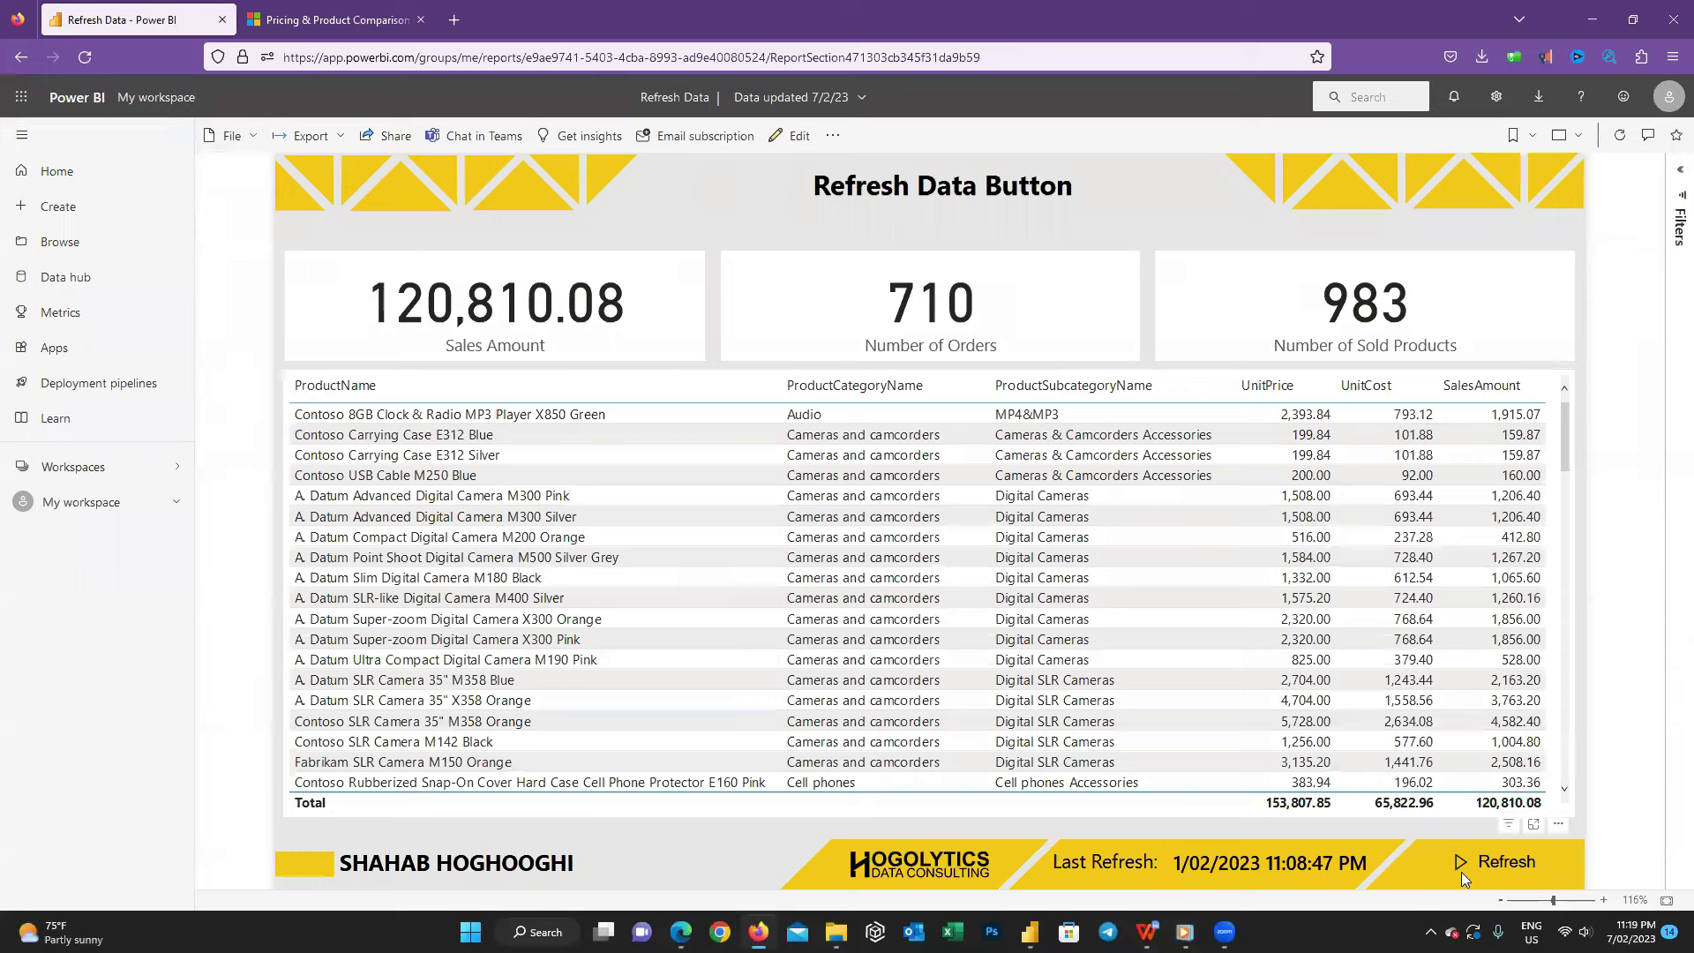
click(1472, 869)
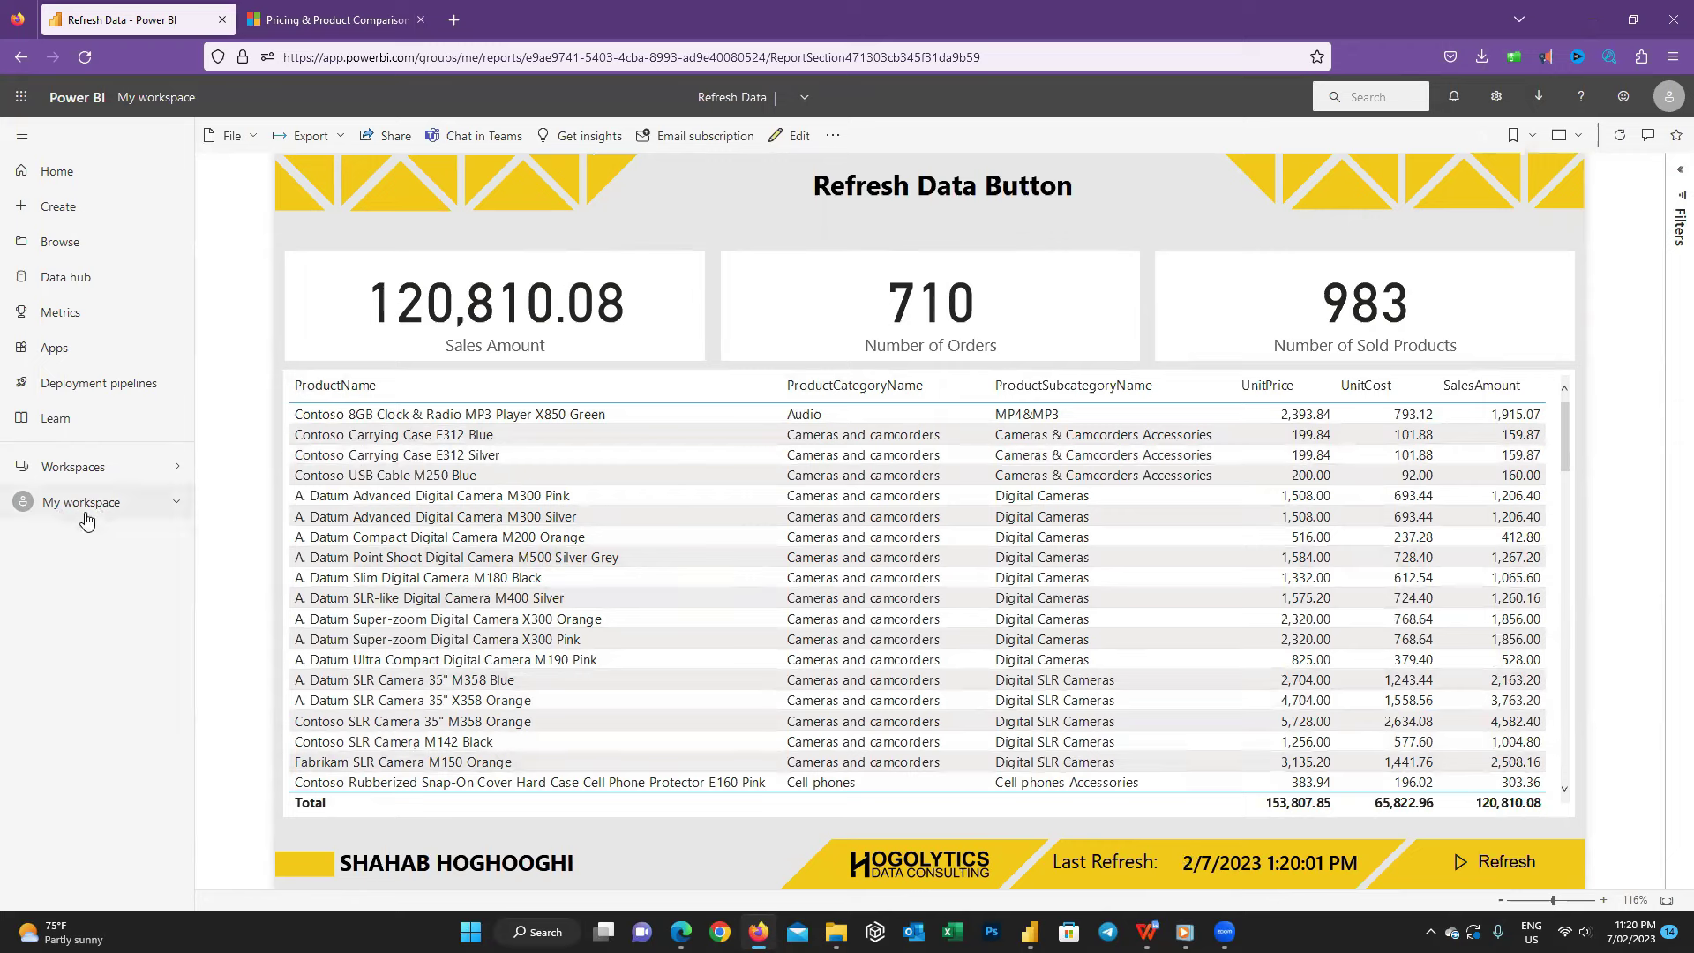
Show the pricing page's Refresh rate row: 8/day for Pro, 48/day for Premium
click(356, 25)
scroll(776, 282, up, 15)
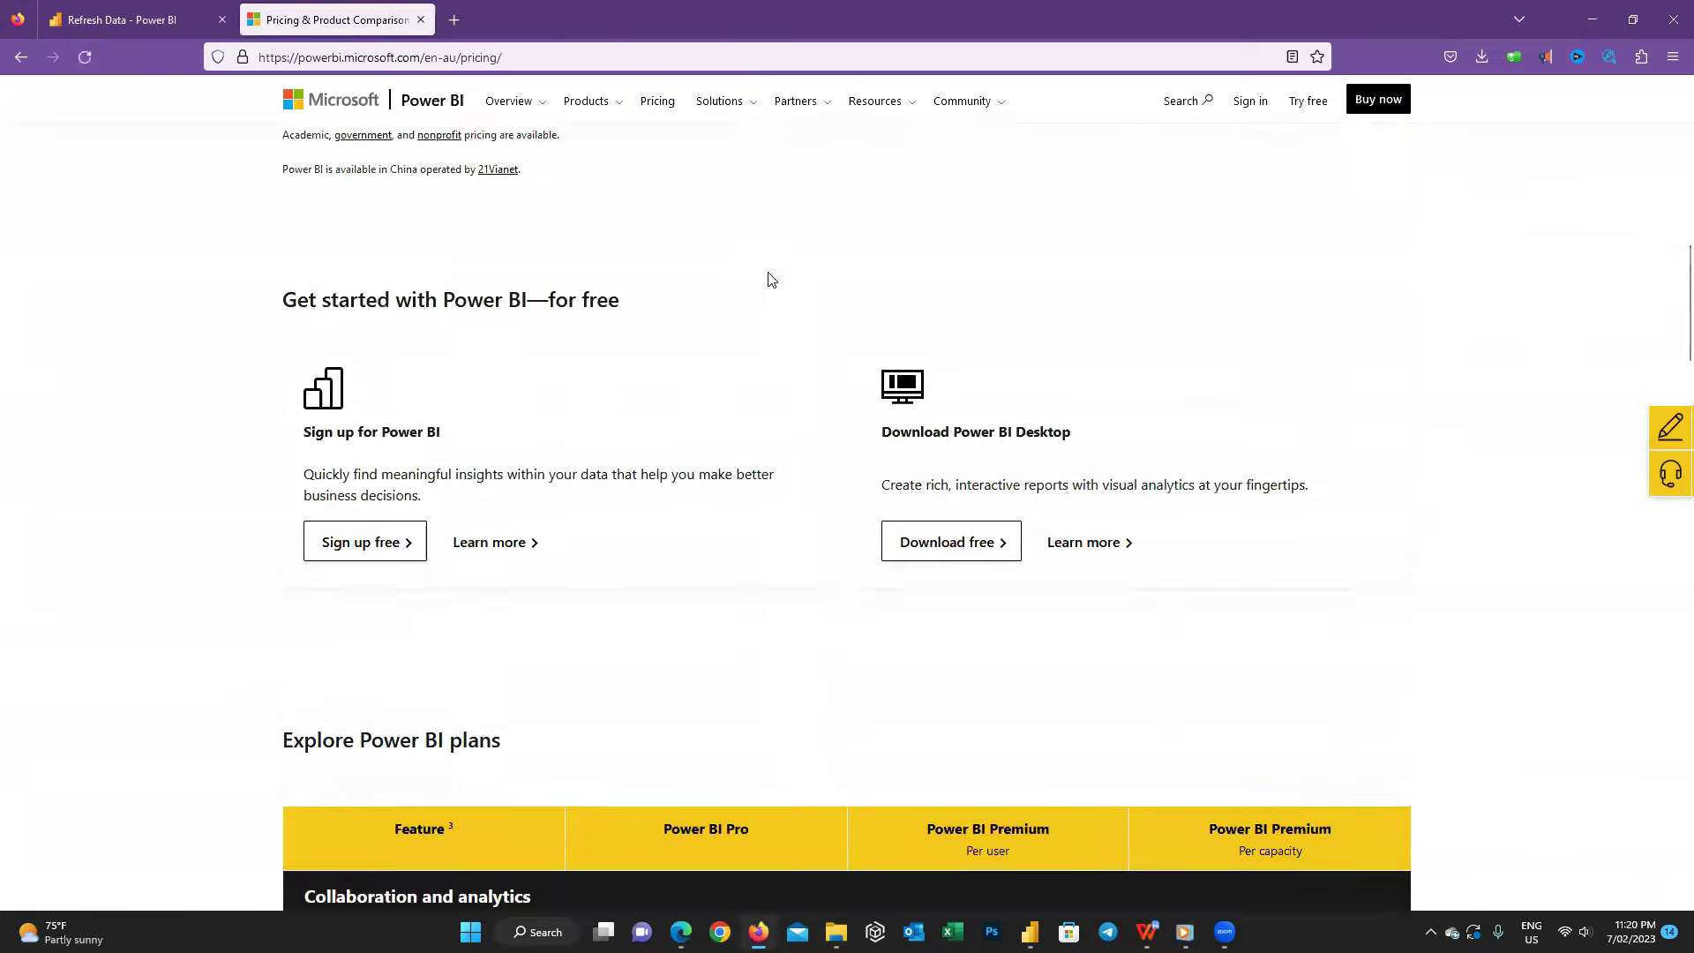
scroll(782, 275, up, 3)
scroll(817, 322, down, 20)
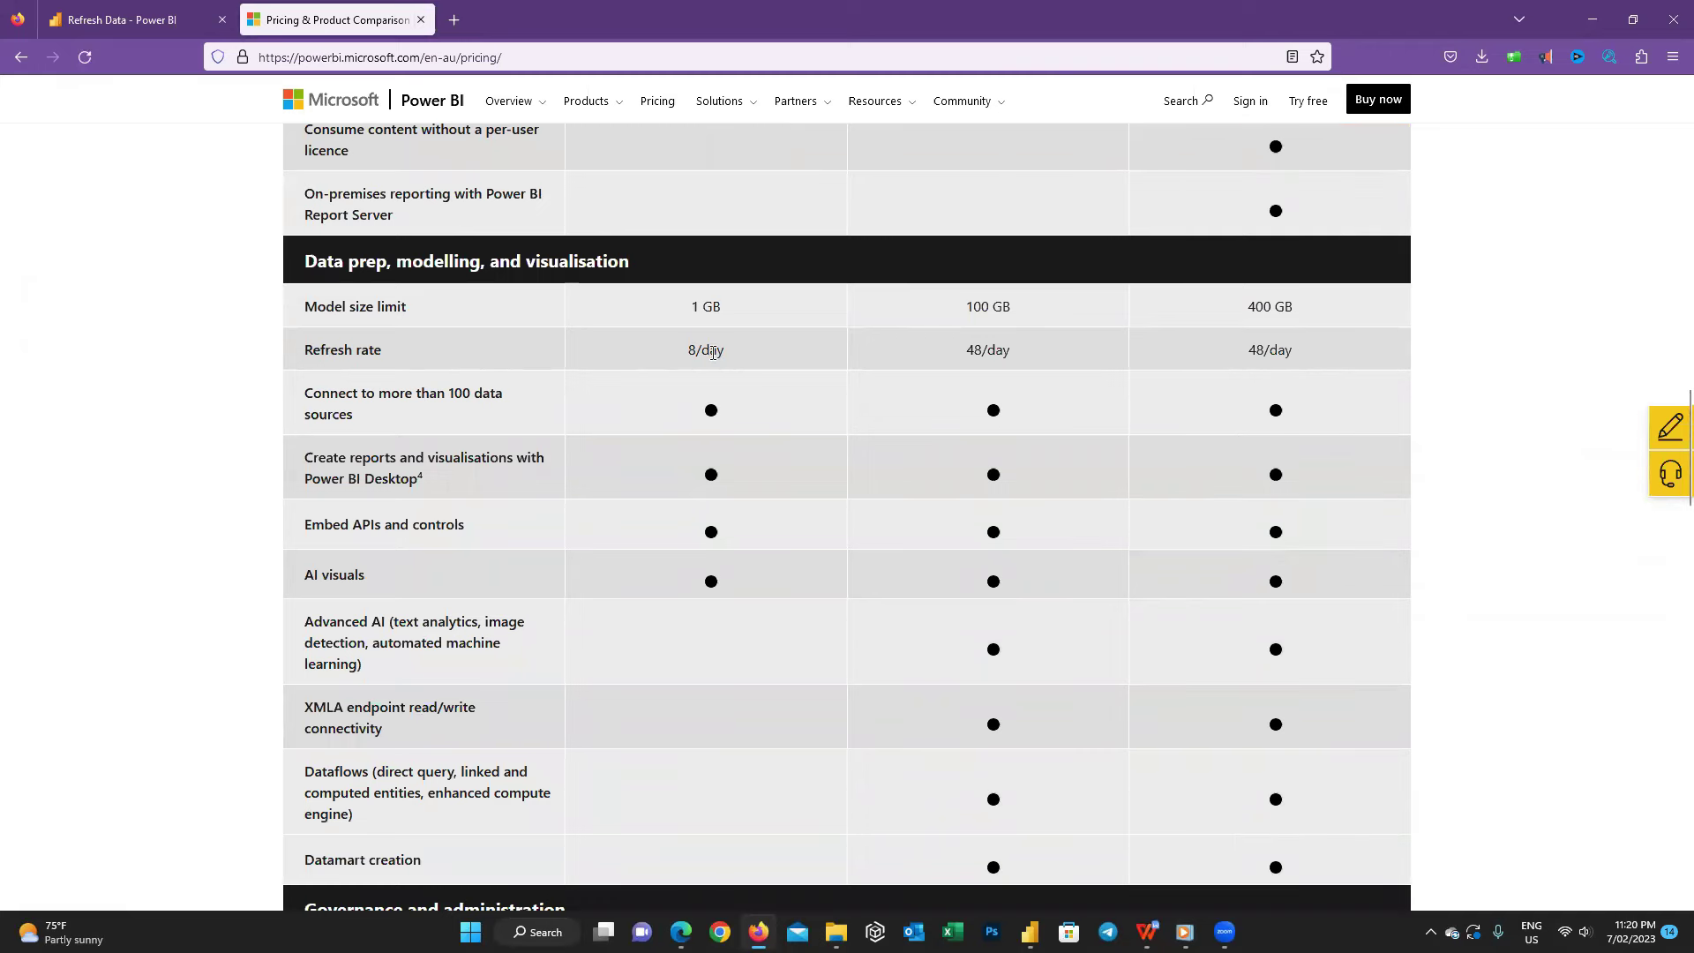
scroll(740, 362, up, 4)
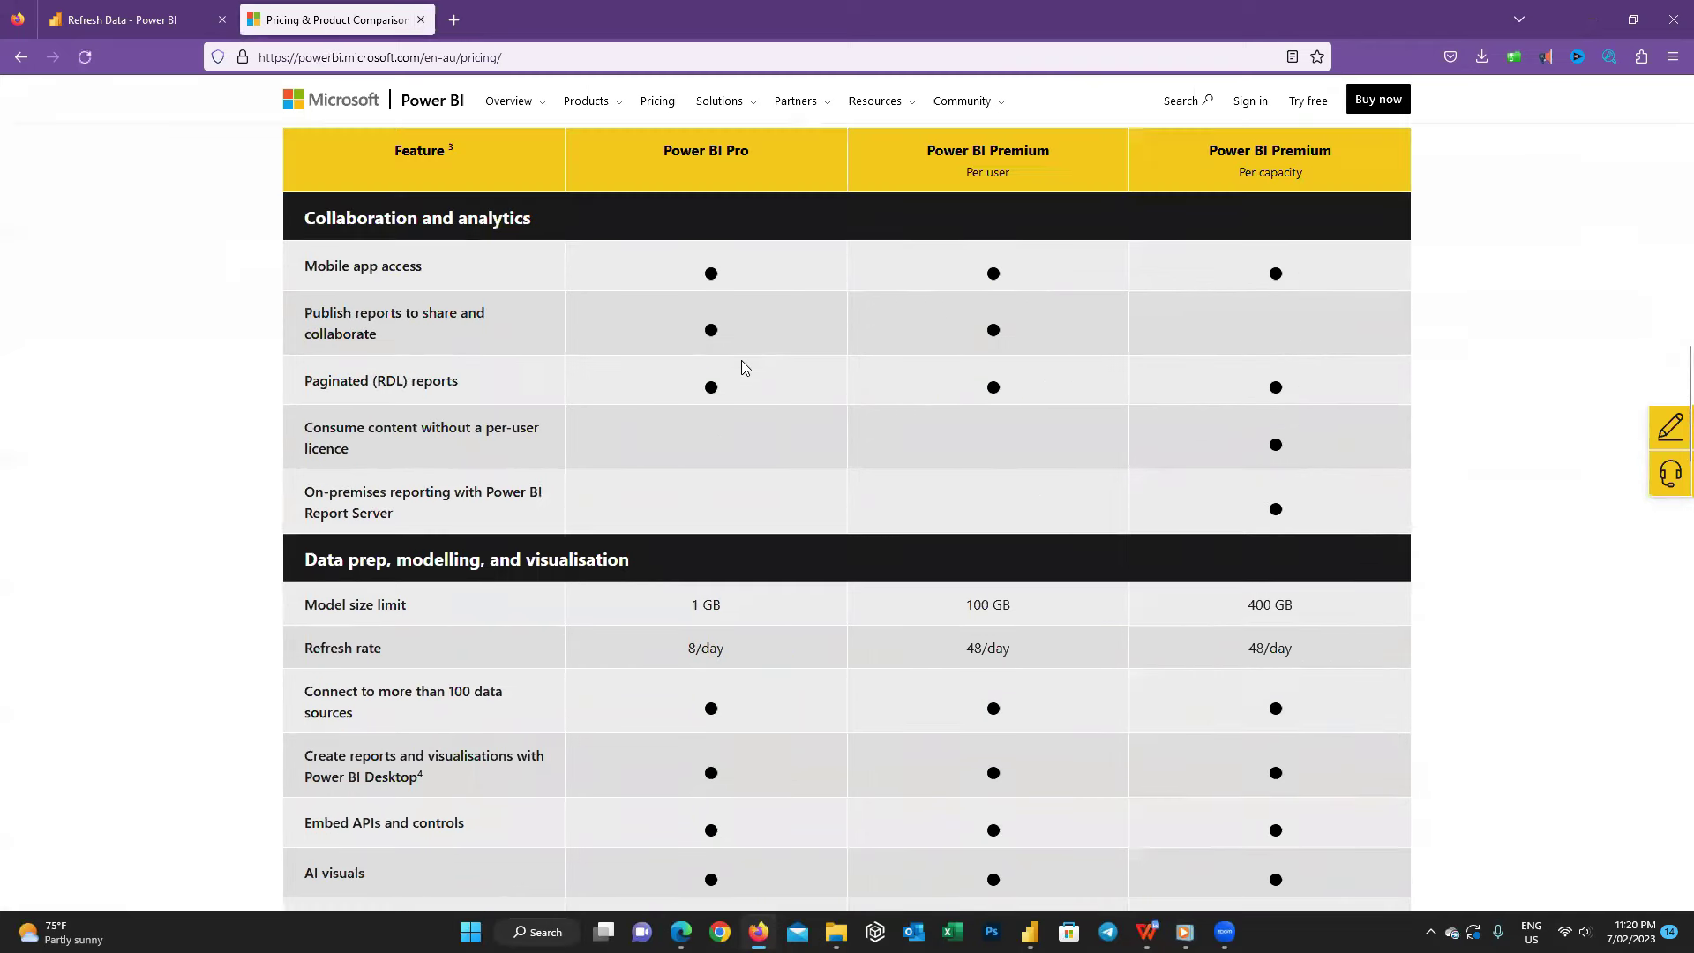